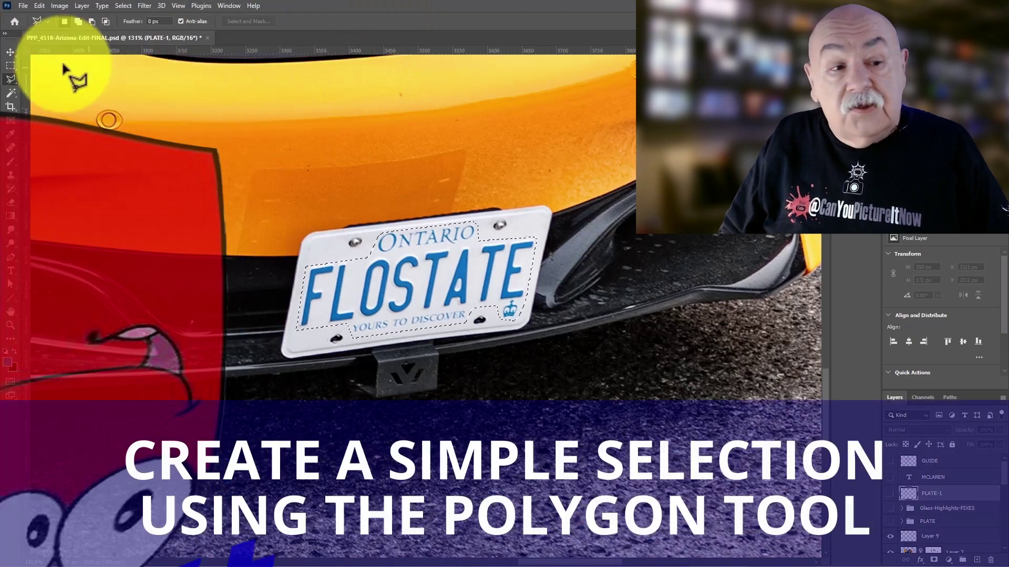
Step: Show the PLATE-1 layer and brush over the original license plate lettering inside the polygonal selection
{"action": "left_click", "coordinate": [10, 79]}
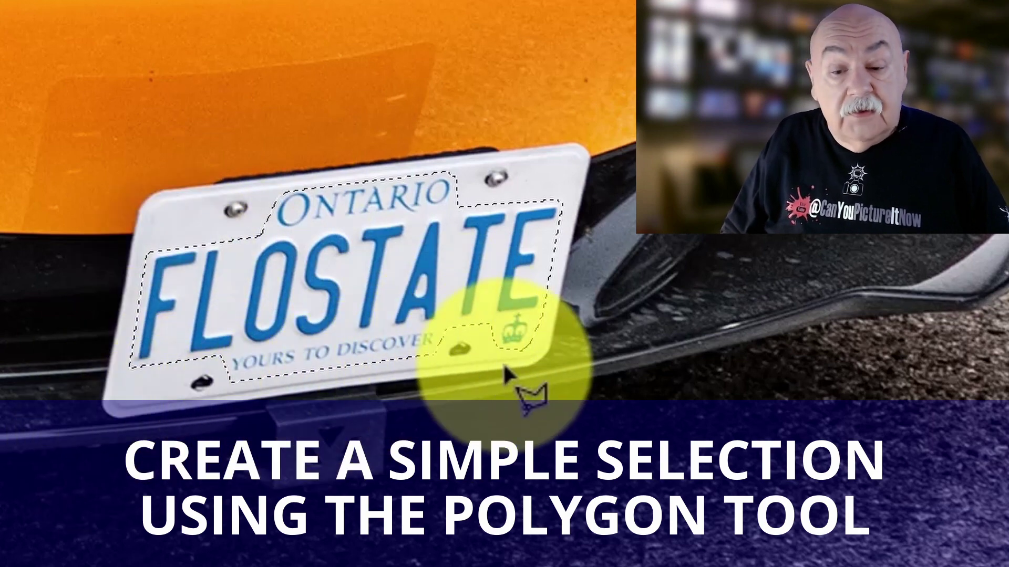
{"action": "left_click", "coordinate": [10, 160]}
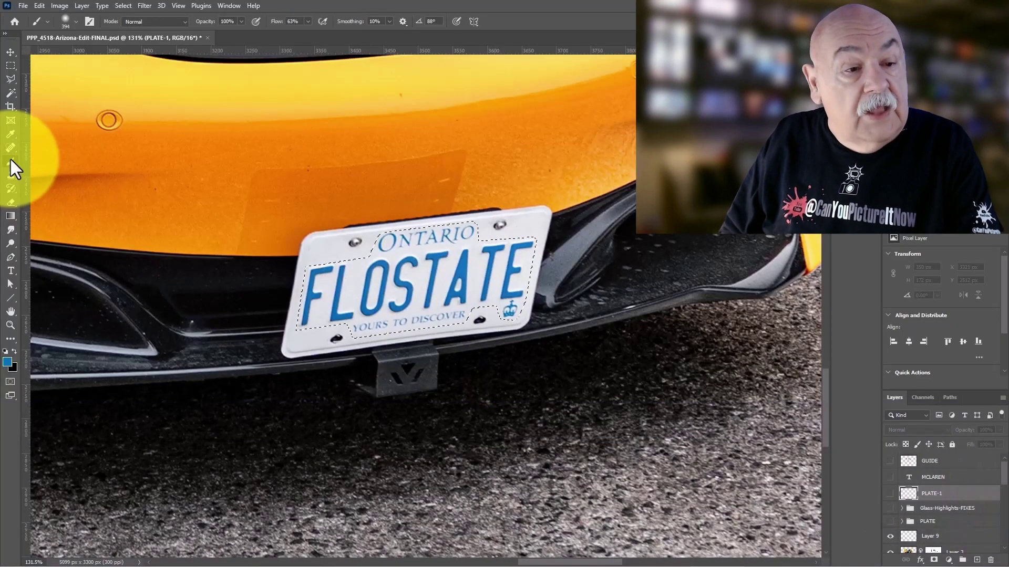
{"action": "left_click", "coordinate": [890, 493]}
{"action": "left_click_drag", "start_coordinate": [484, 258], "coordinate": [502, 257]}
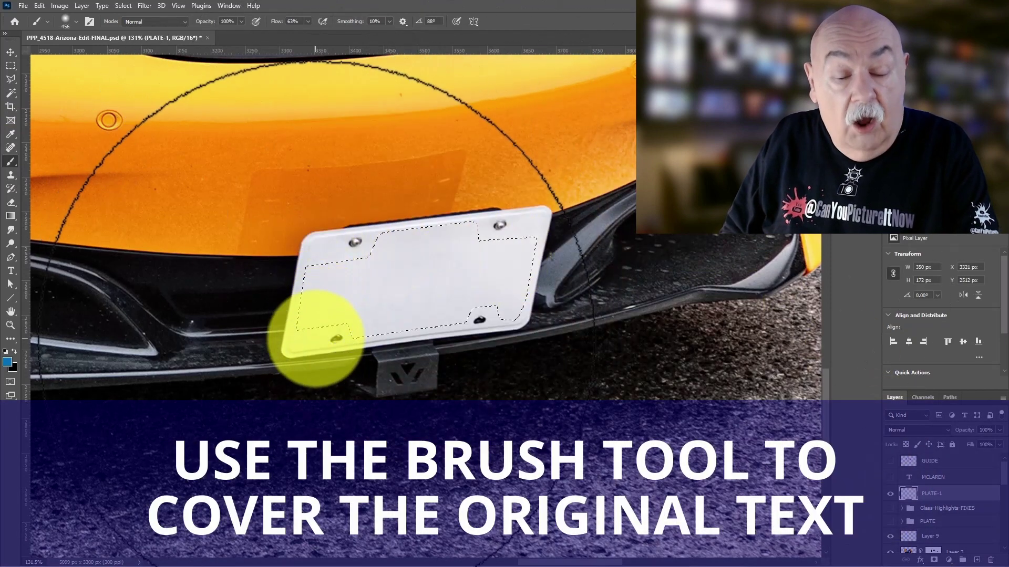
Step: Touch up the painted plate toward its corners with a large feathered brush and compare the PLATE-1 layer hidden and shown
{"action": "left_click", "coordinate": [11, 325]}
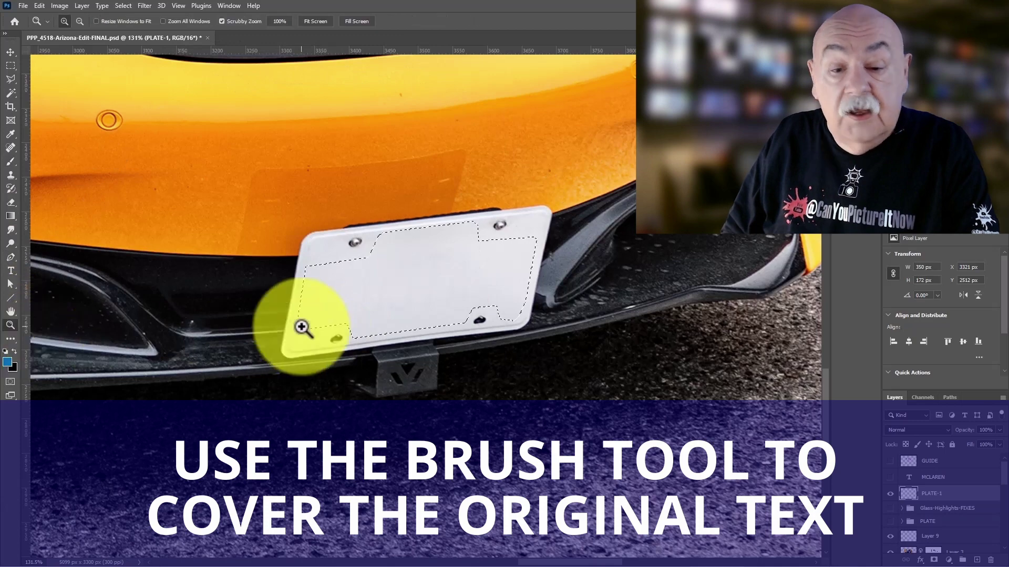
{"action": "left_click_drag", "start_coordinate": [304, 329], "coordinate": [326, 326]}
{"action": "left_click", "coordinate": [11, 161]}
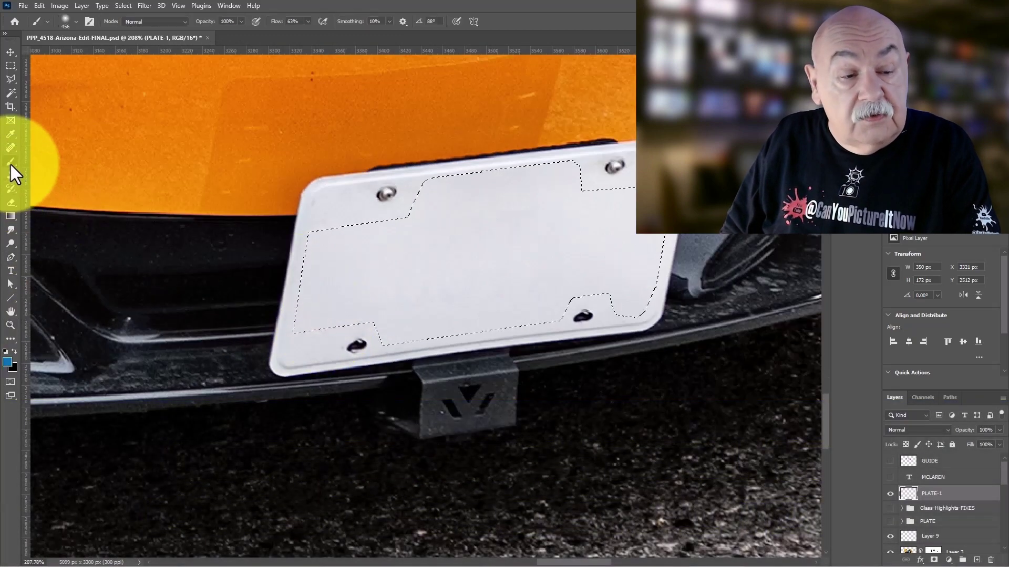
{"action": "left_click_drag", "start_coordinate": [214, 241], "coordinate": [222, 257]}
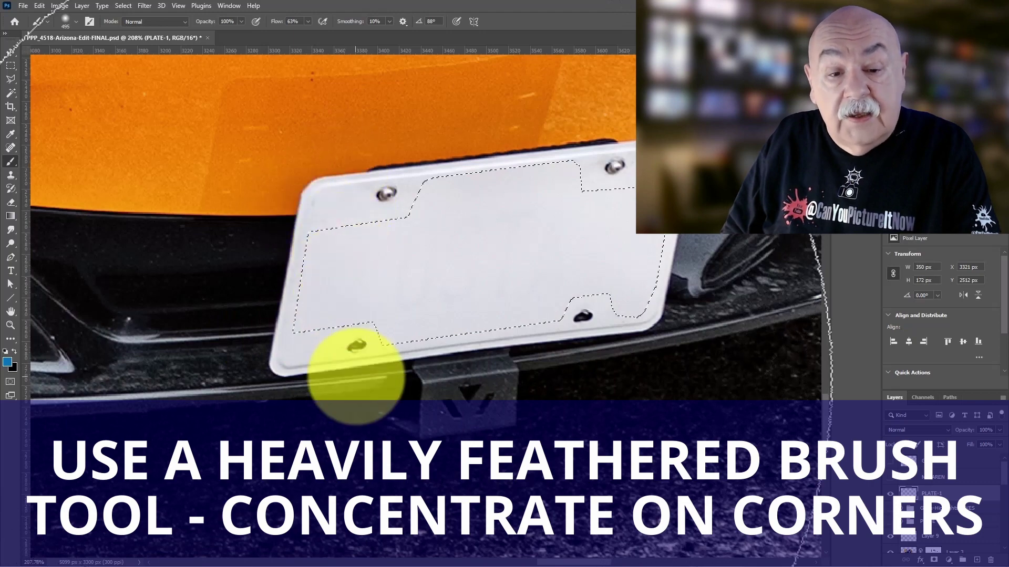
{"action": "left_click", "coordinate": [890, 494]}
{"action": "left_click", "coordinate": [890, 493]}
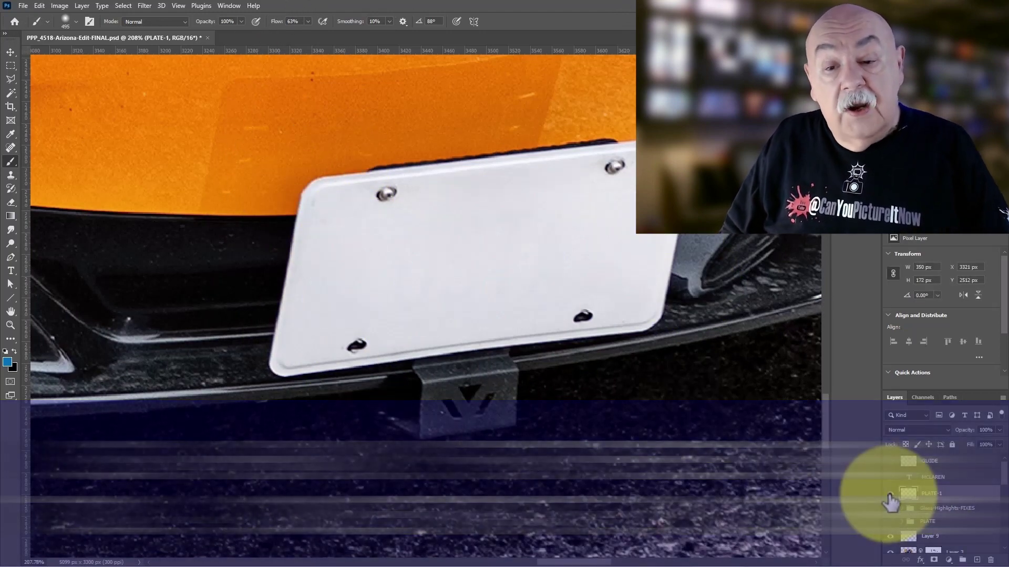
Step: Add 1% uniform noise to the painted PLATE-1 layer
{"action": "left_click", "coordinate": [142, 6]}
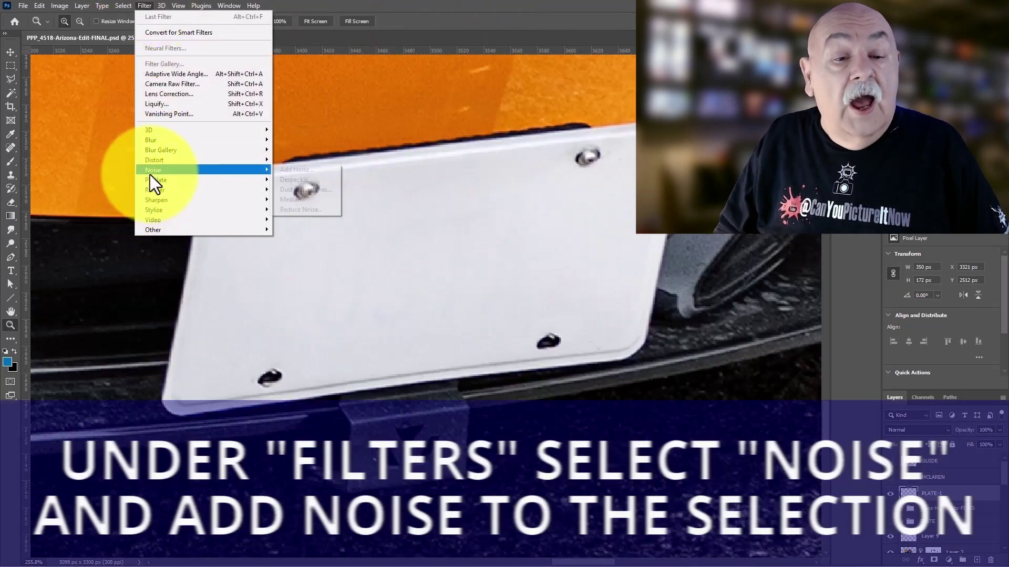
{"action": "mouse_move", "coordinate": [247, 170]}
{"action": "left_click", "coordinate": [287, 173]}
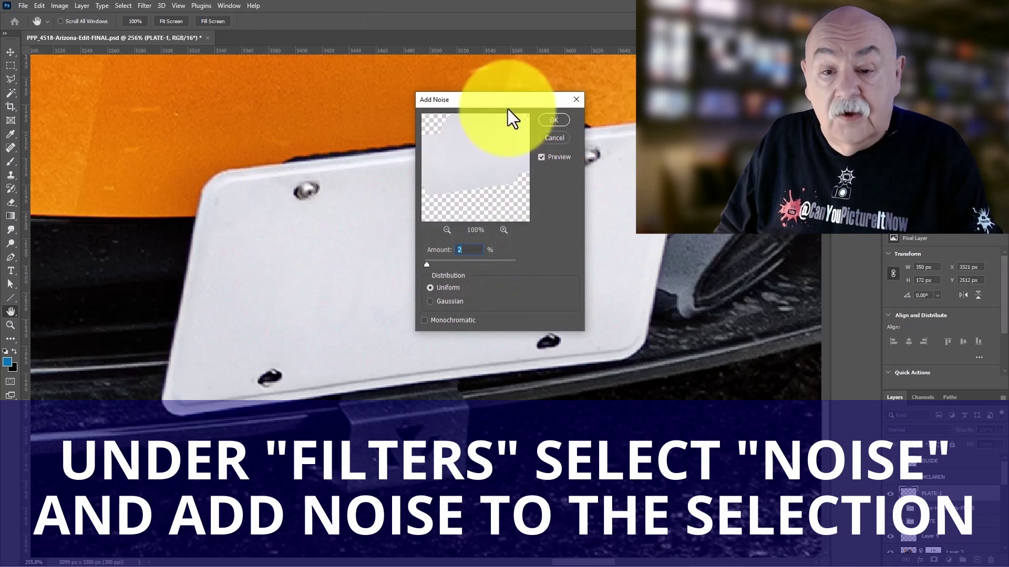
{"action": "left_click_drag", "start_coordinate": [509, 106], "coordinate": [676, 114]}
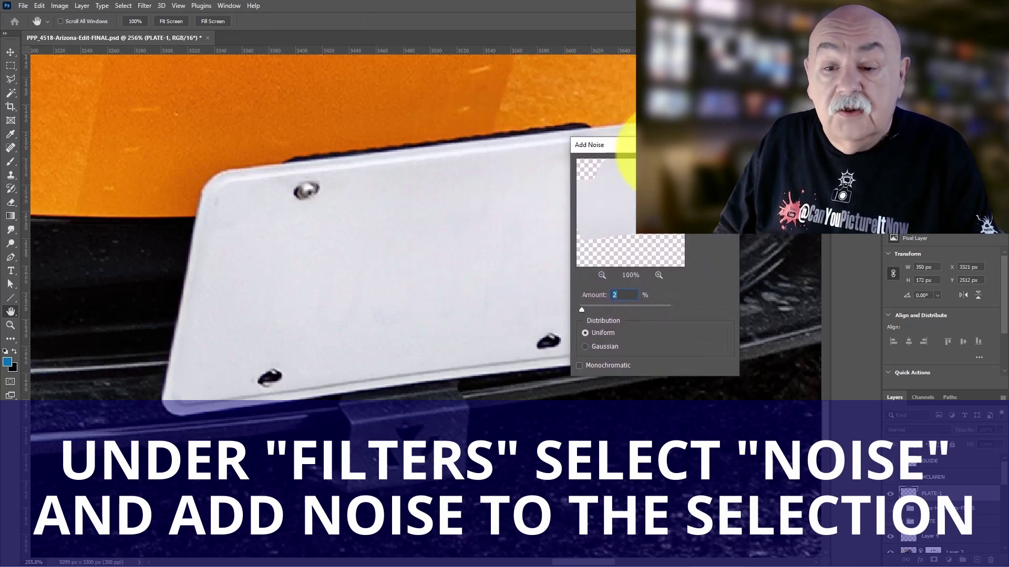
{"action": "type", "text": "1"}
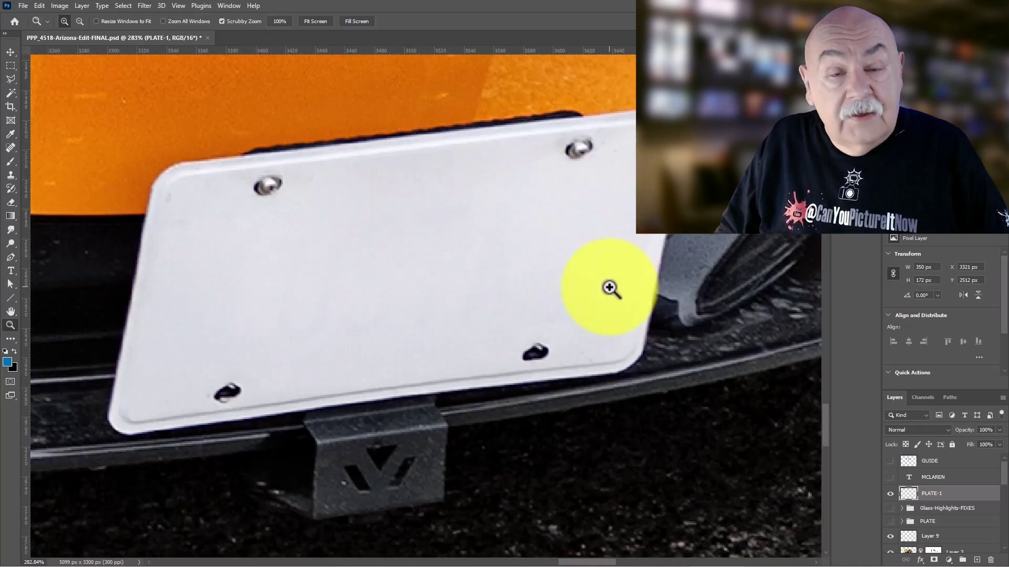
{"action": "left_click_drag", "start_coordinate": [609, 289], "coordinate": [604, 291]}
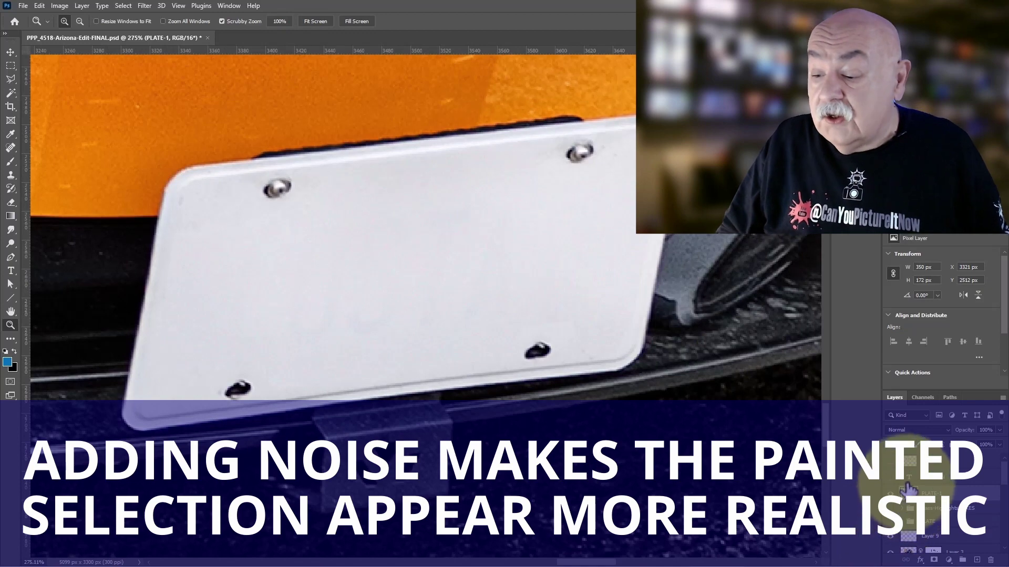
Step: Hide the PLATE-1 layer, show the MCLAREN text layer, and position its text over the original plate lettering
{"action": "left_click", "coordinate": [889, 492]}
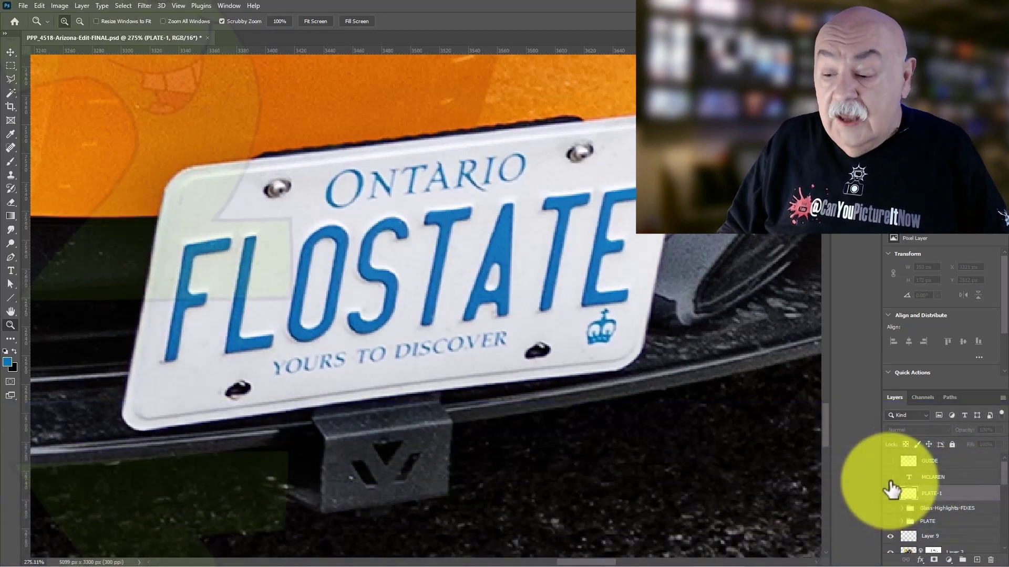
{"action": "left_click", "coordinate": [890, 477]}
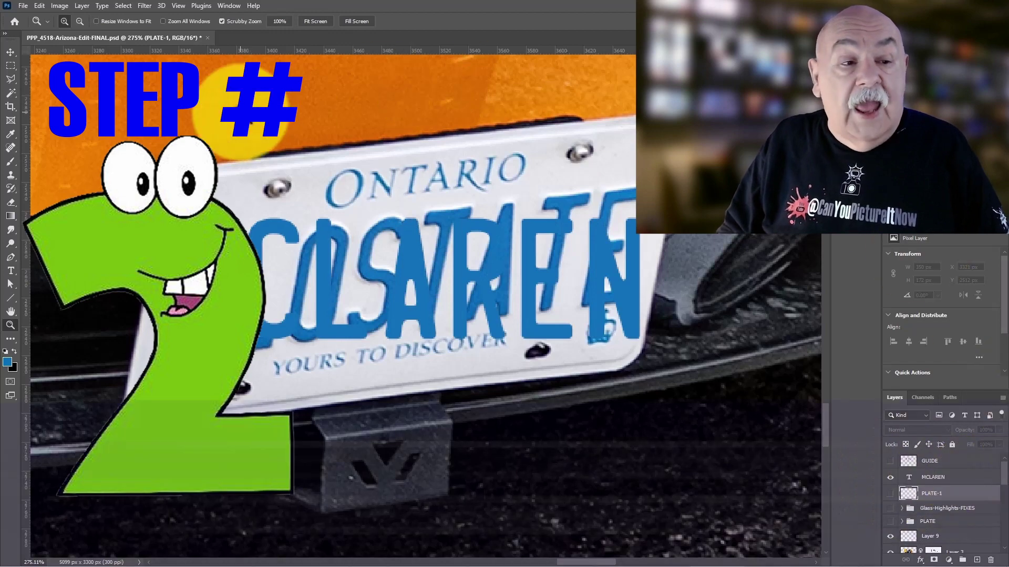
{"action": "left_click", "coordinate": [10, 52]}
{"action": "left_click_drag", "start_coordinate": [282, 241], "coordinate": [296, 232]}
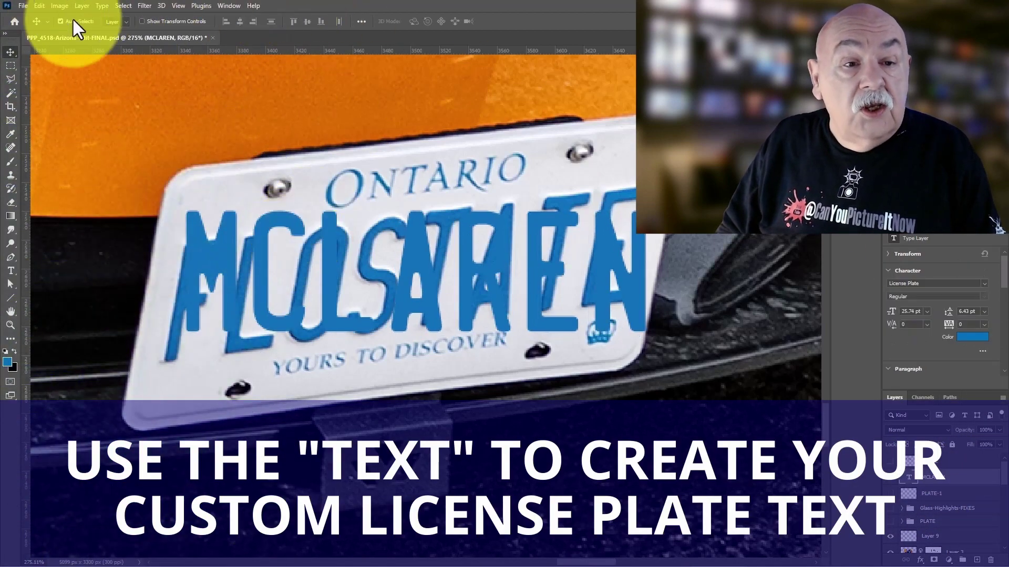
Step: Check the fonts available for the MCLAREN text, including the License Plate font
{"action": "left_click", "coordinate": [10, 270]}
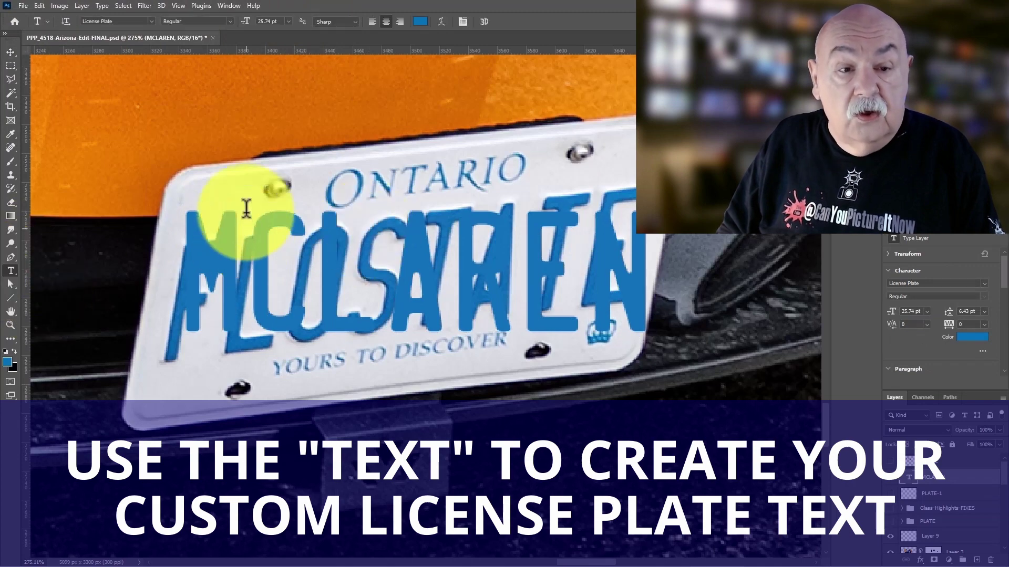
{"action": "left_click", "coordinate": [151, 21]}
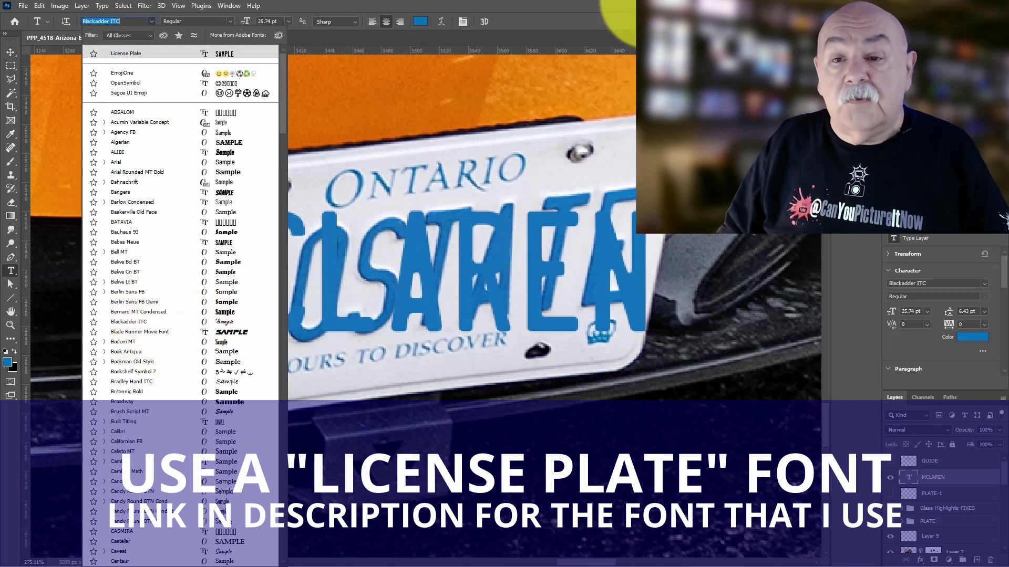
{"action": "key", "text": "Escape"}
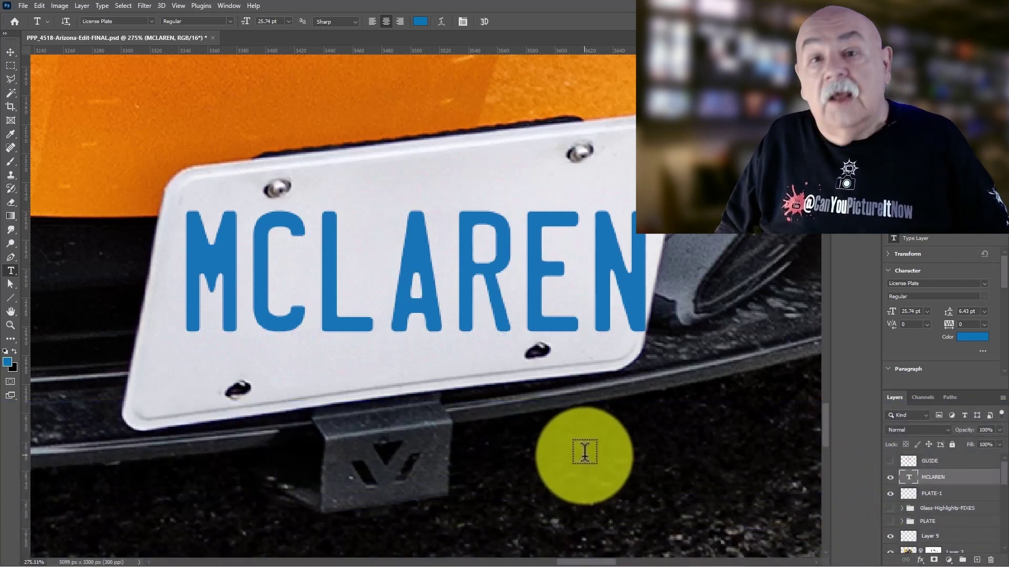
Step: Tighten the kerning between the individual letters of the MCLAREN text
{"action": "left_click", "coordinate": [587, 284]}
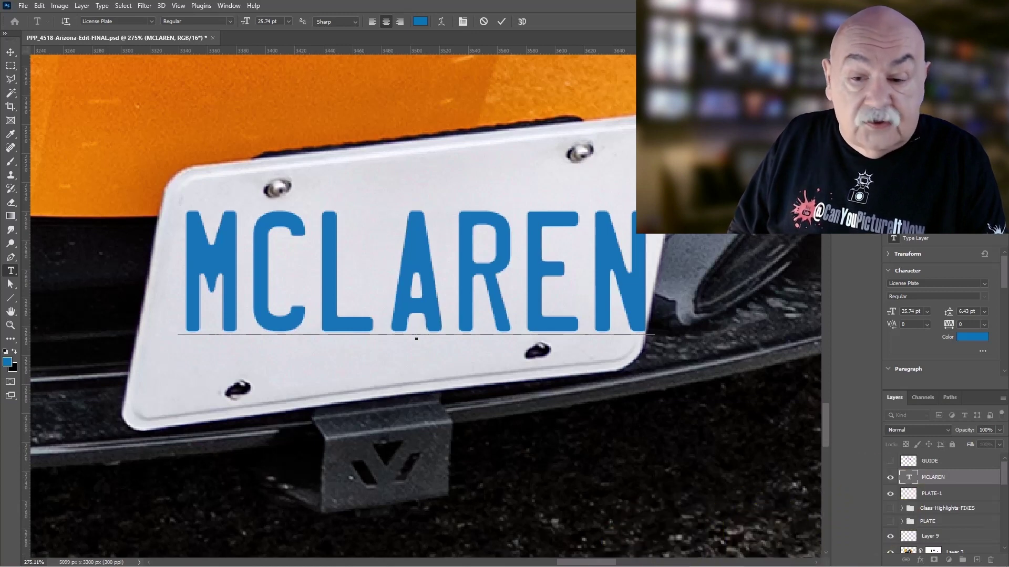
{"action": "left_click", "coordinate": [586, 281]}
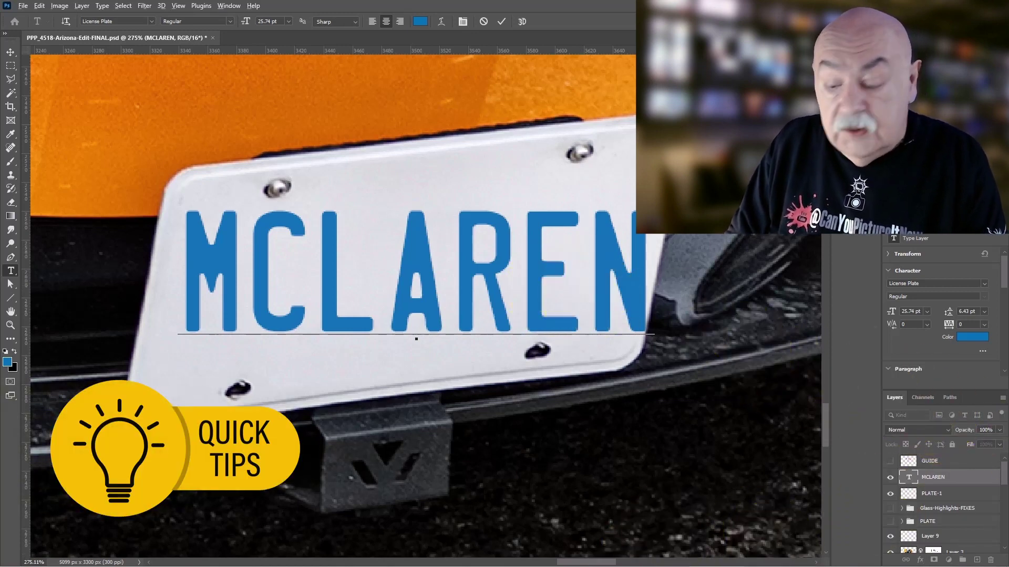
{"action": "key", "text": "alt+Left"}
{"action": "key", "text": "alt+Left"}
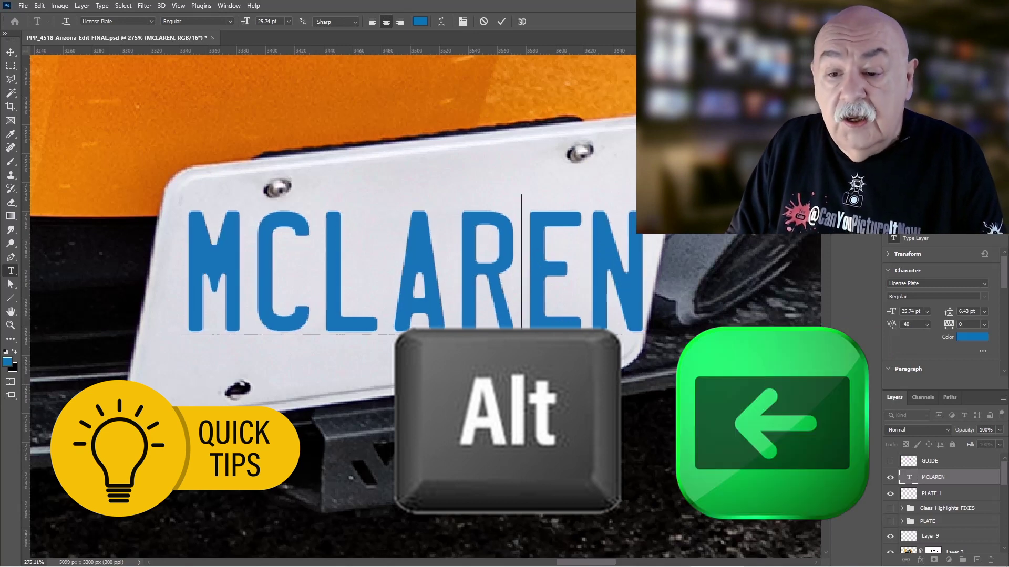
{"action": "key", "text": "alt+Left"}
{"action": "key", "text": "alt+Left"}
{"action": "key", "text": "Left"}
{"action": "key", "text": "alt+Left"}
{"action": "key", "text": "alt+Left"}
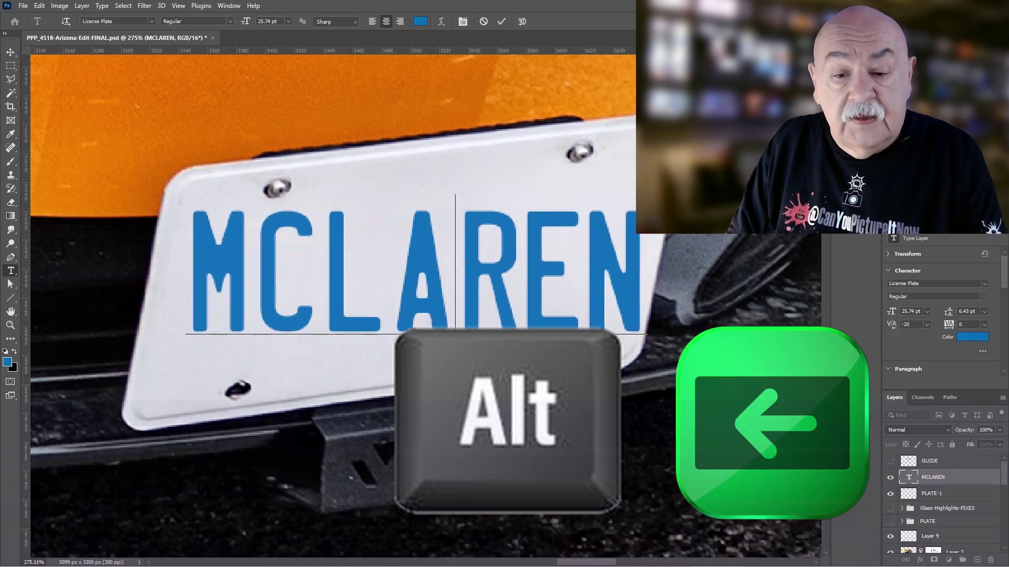
{"action": "key", "text": "alt+Left"}
{"action": "key", "text": "Left"}
{"action": "key", "text": "alt+Left"}
{"action": "key", "text": "alt+Left"}
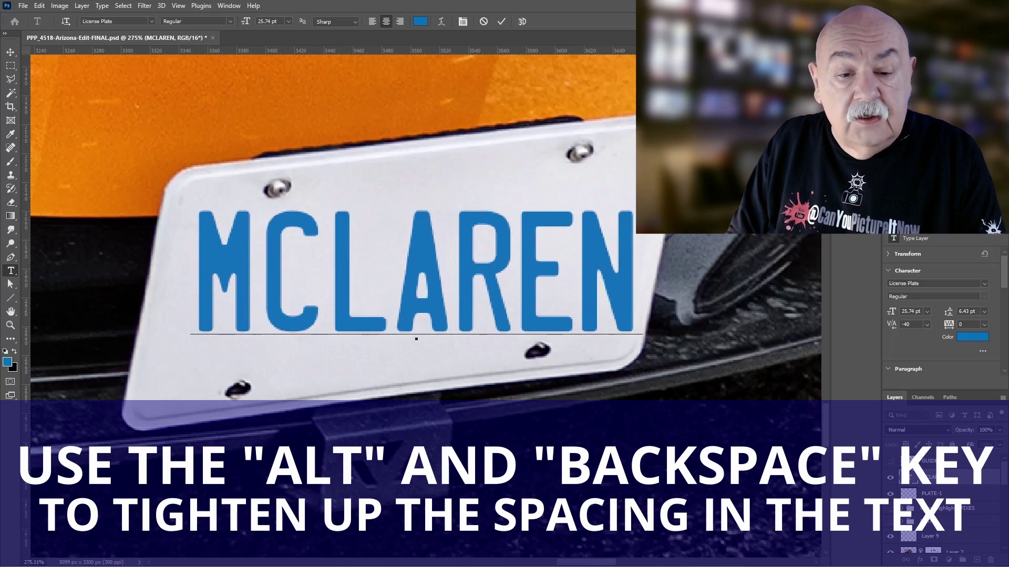
{"action": "key", "text": "alt+Left"}
{"action": "key", "text": "alt+Left"}
{"action": "key", "text": "alt+Left"}
{"action": "key", "text": "alt+Left"}
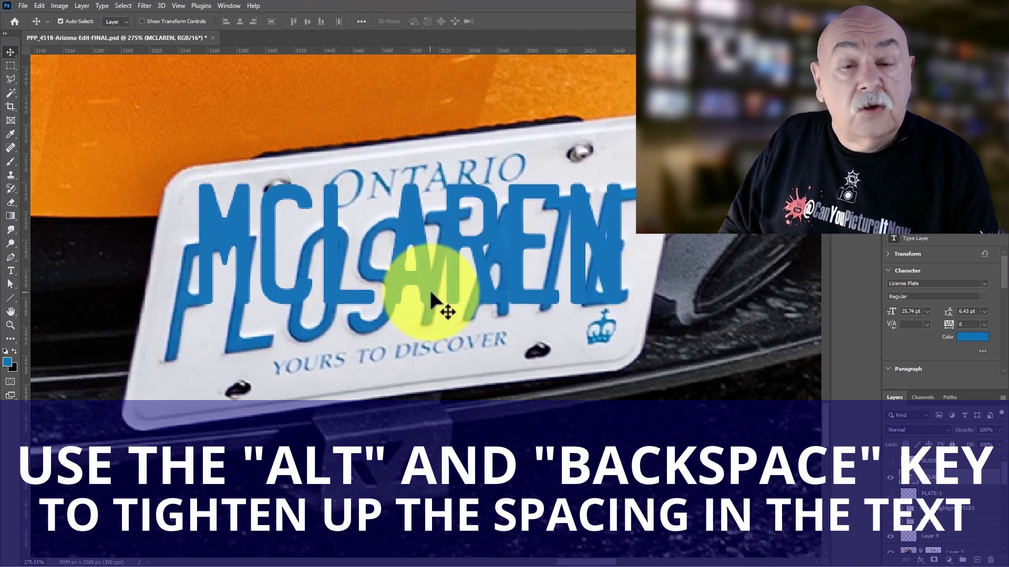
Step: Move the MCLAREN text up over the original lettering and reduce its height to about 93%
{"action": "left_click_drag", "start_coordinate": [431, 290], "coordinate": [427, 288]}
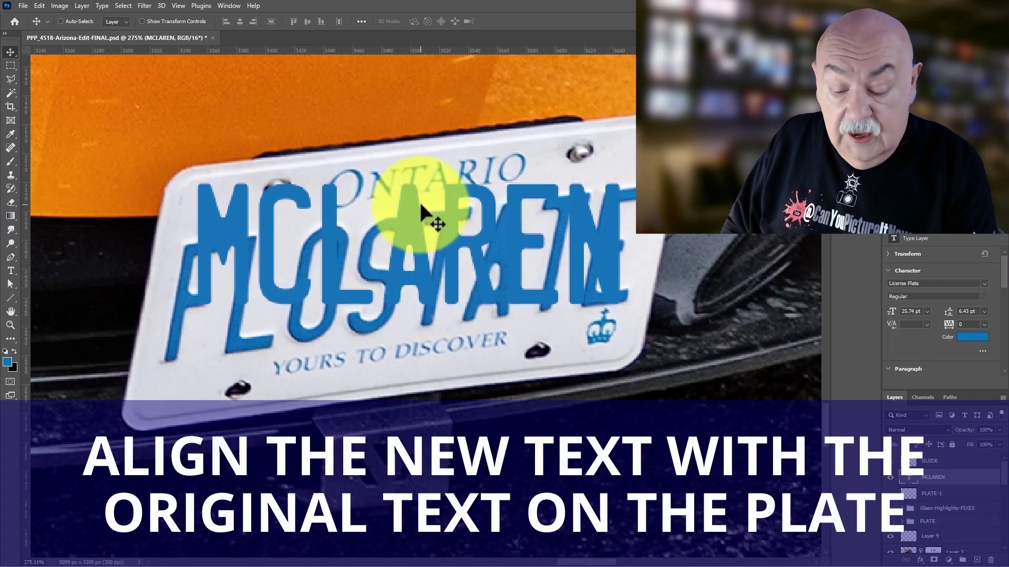
{"action": "key", "text": "ctrl+t"}
{"action": "left_click_drag", "start_coordinate": [413, 170], "coordinate": [412, 180]}
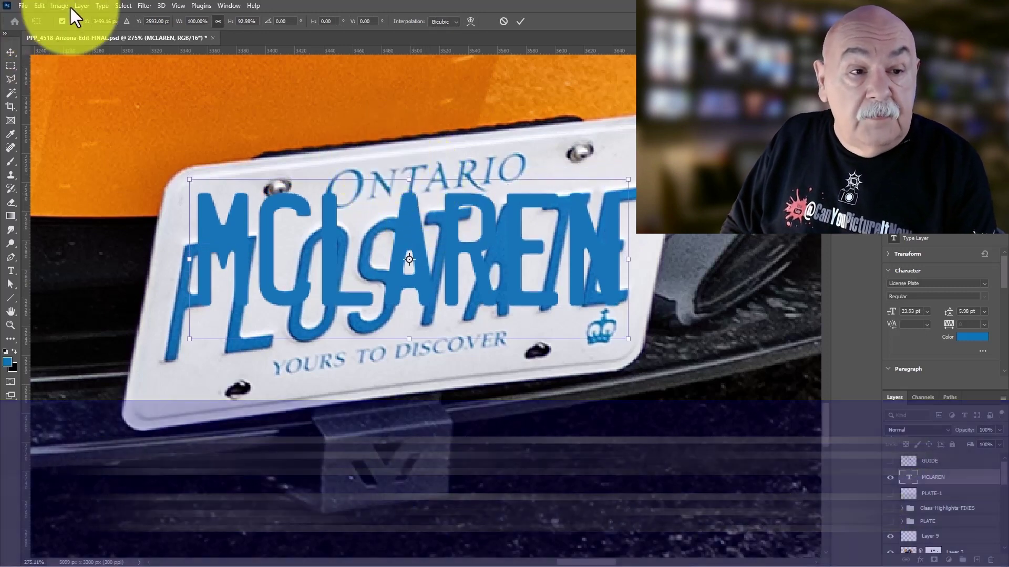
Step: Skew the MCLAREN text vertically to about -7.6° and slant it horizontally to match the original plate lettering
{"action": "left_click", "coordinate": [40, 5]}
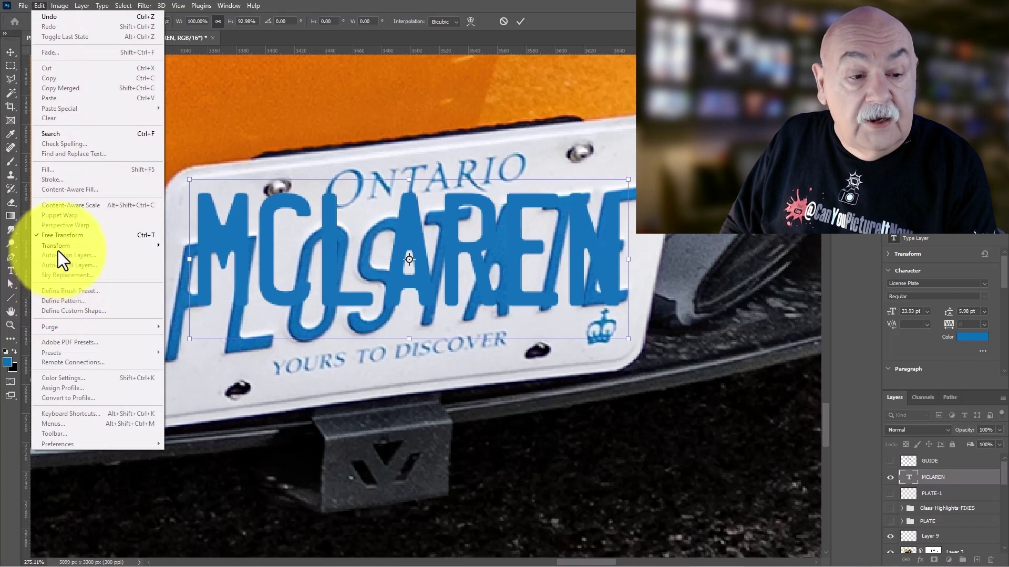
{"action": "mouse_move", "coordinate": [71, 246]}
{"action": "left_click", "coordinate": [221, 281]}
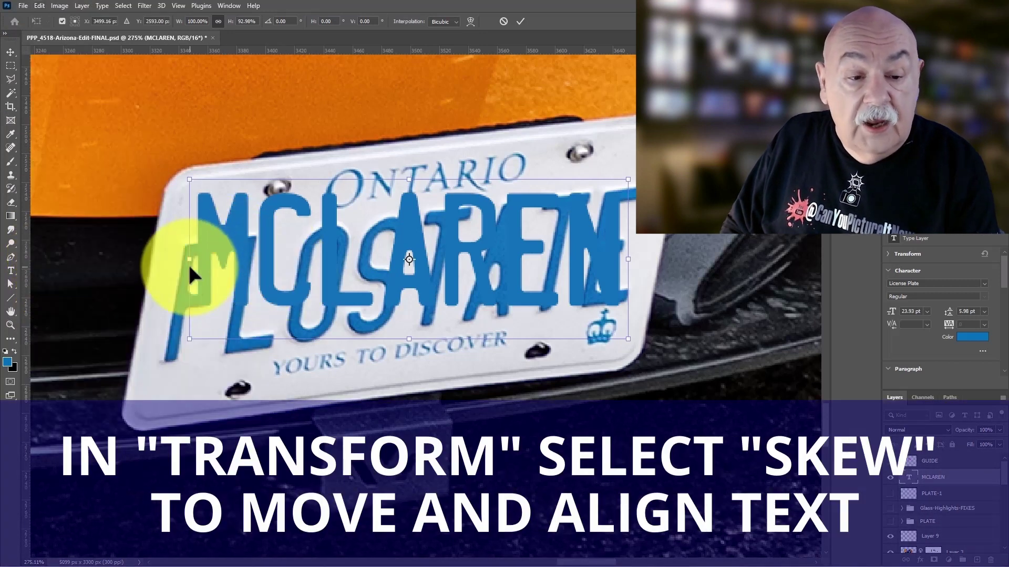
{"action": "left_click_drag", "start_coordinate": [192, 268], "coordinate": [193, 319]}
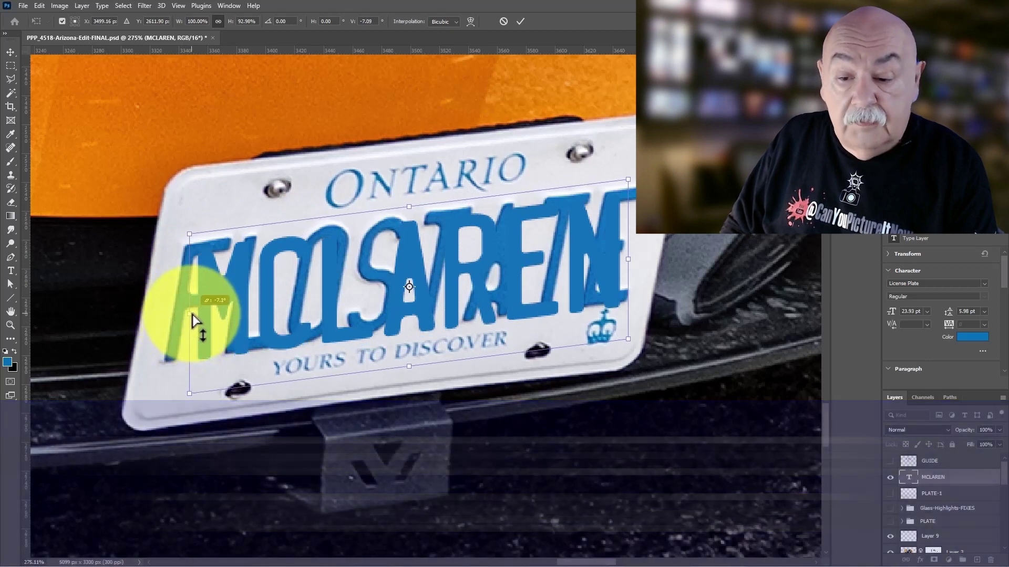
{"action": "left_click_drag", "start_coordinate": [630, 268], "coordinate": [632, 262]}
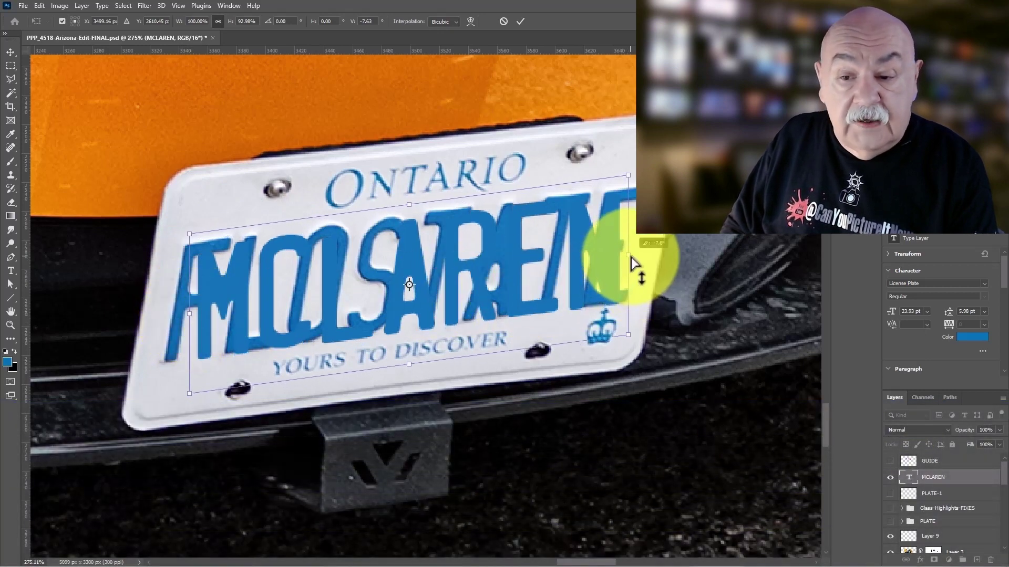
{"action": "left_click_drag", "start_coordinate": [409, 211], "coordinate": [429, 228]}
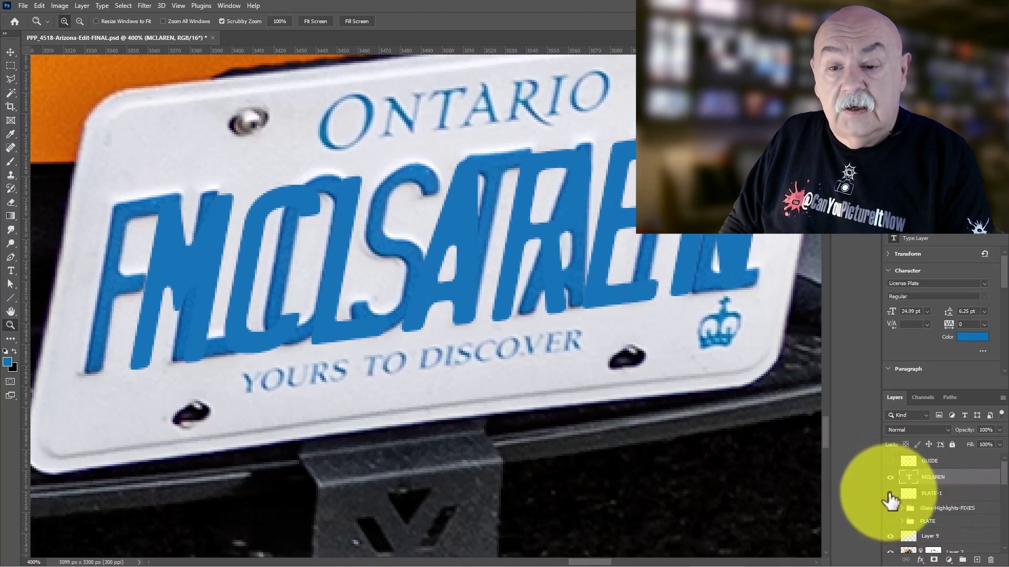
Step: Show the PLATE-1 layer over the original lettering and review the MCLAREN text on the whole plate
{"action": "left_click", "coordinate": [890, 493]}
{"action": "left_click_drag", "start_coordinate": [741, 404], "coordinate": [606, 419]}
{"action": "left_click_drag", "start_coordinate": [666, 408], "coordinate": [573, 391]}
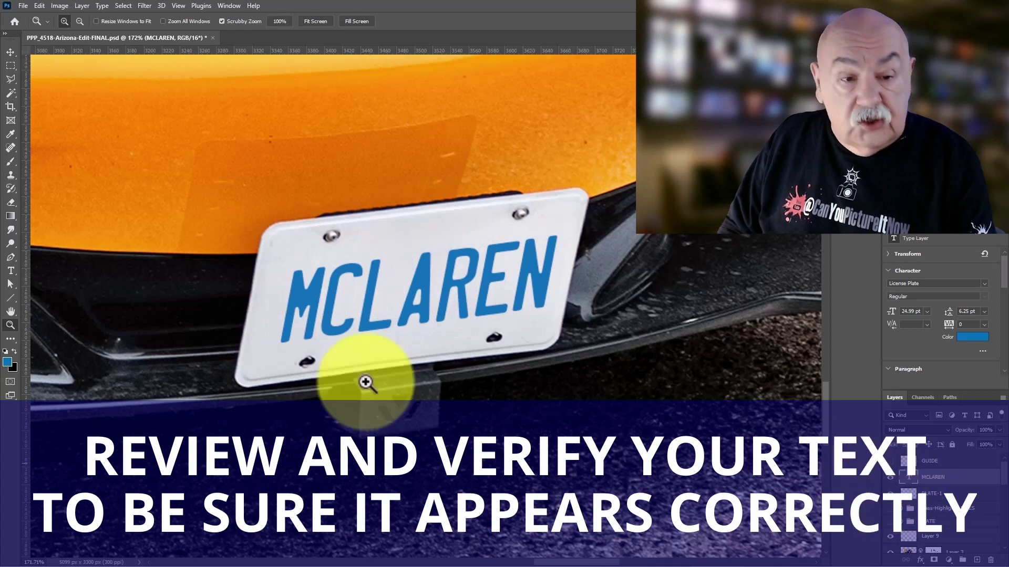
{"action": "left_click", "coordinate": [889, 500]}
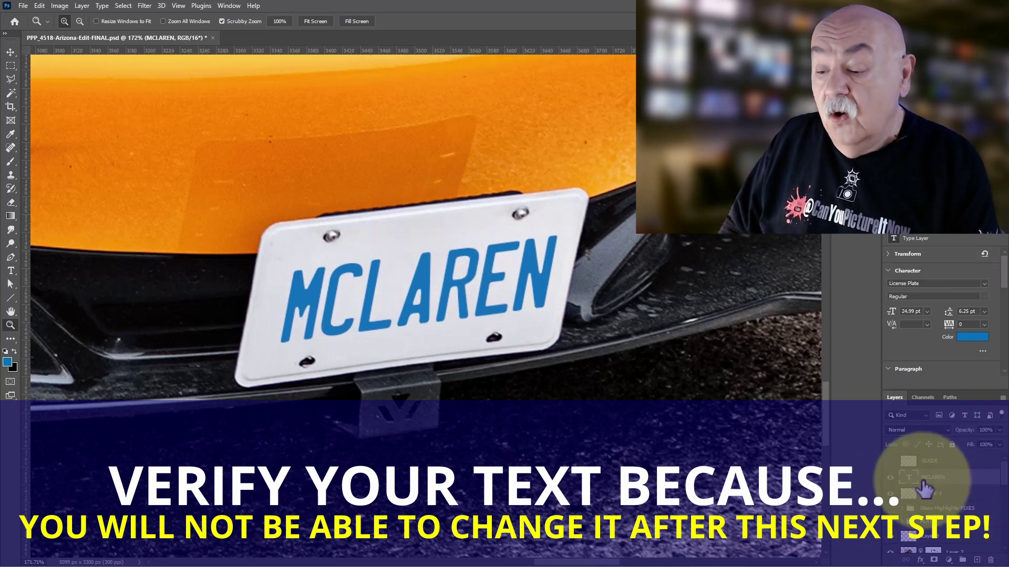
Step: Duplicate the MCLAREN text layer as "MCLAREN copy" in the same document
{"action": "right_click", "coordinate": [923, 484]}
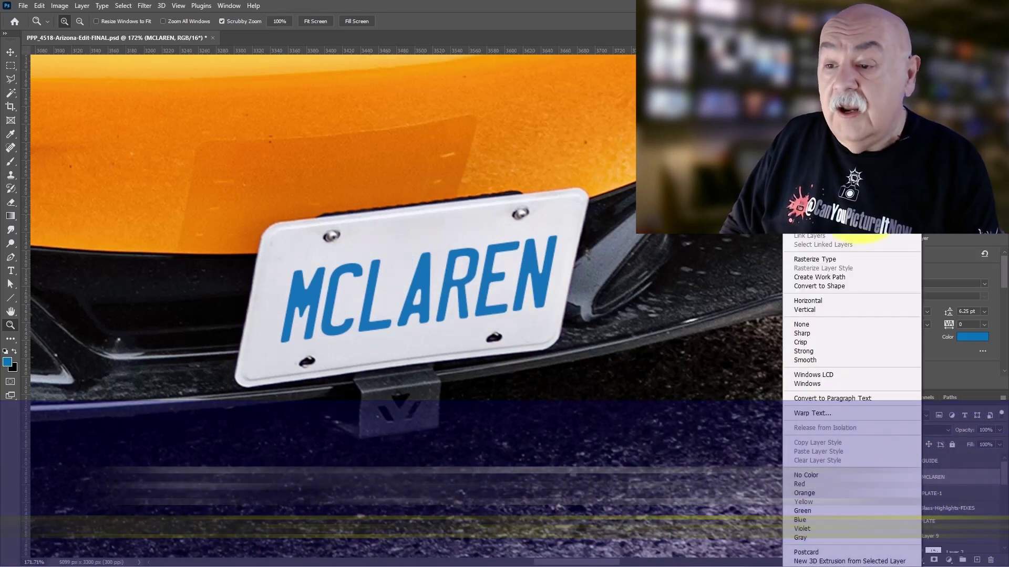
{"action": "left_click", "coordinate": [824, 103]}
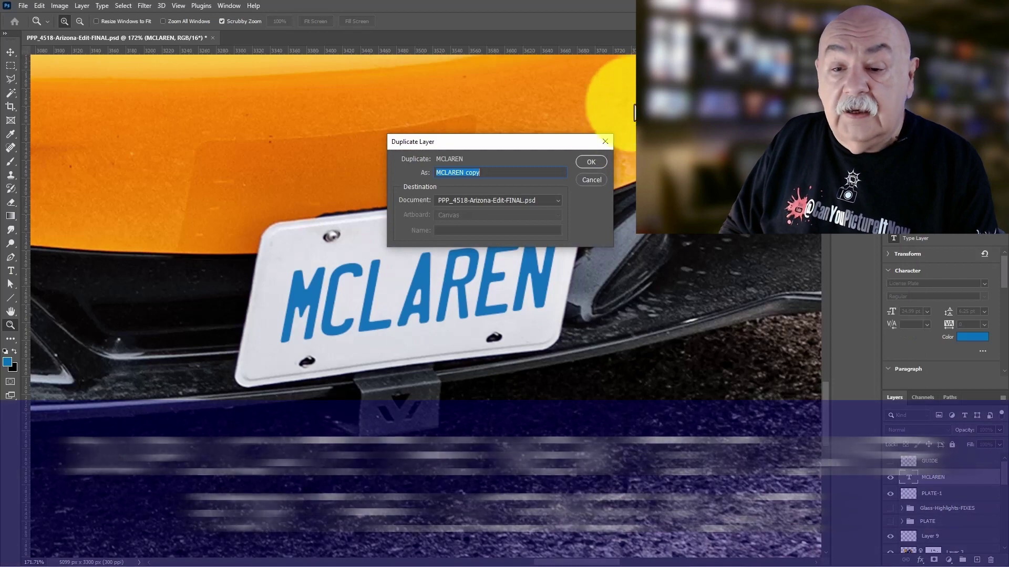
{"action": "left_click", "coordinate": [578, 161]}
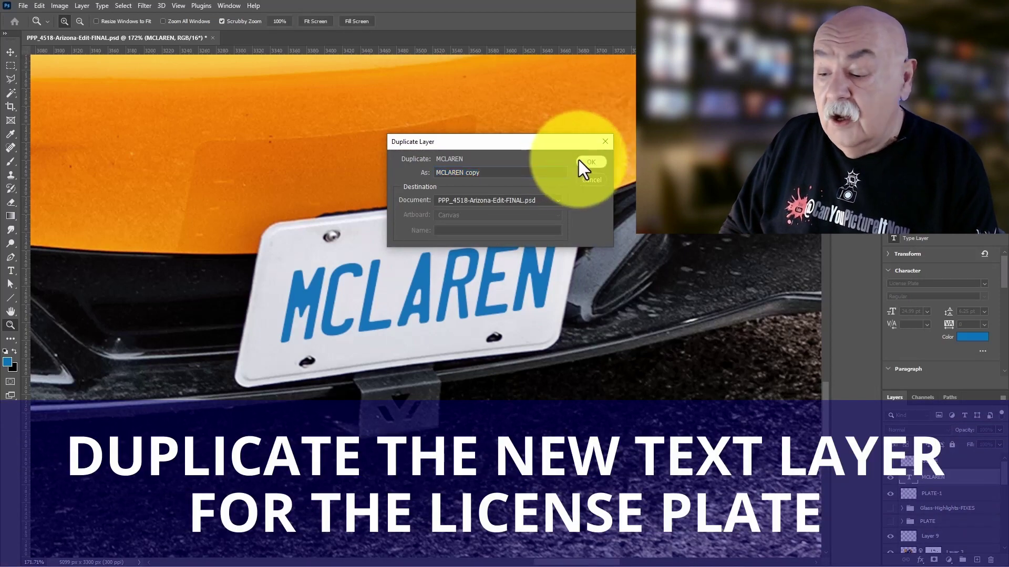
Step: Recolor the lower MCLAREN text layer white, leaving the MCLAREN copy layer blue
{"action": "left_click", "coordinate": [919, 499]}
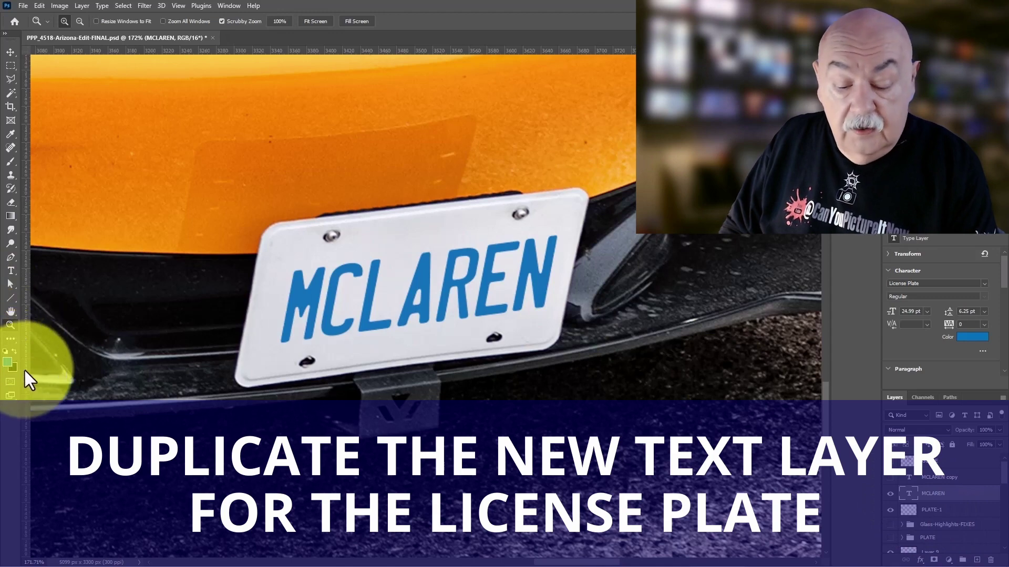
{"action": "key", "text": "t"}
{"action": "key", "text": "Return"}
{"action": "left_click", "coordinate": [7, 362]}
{"action": "key", "text": "Return"}
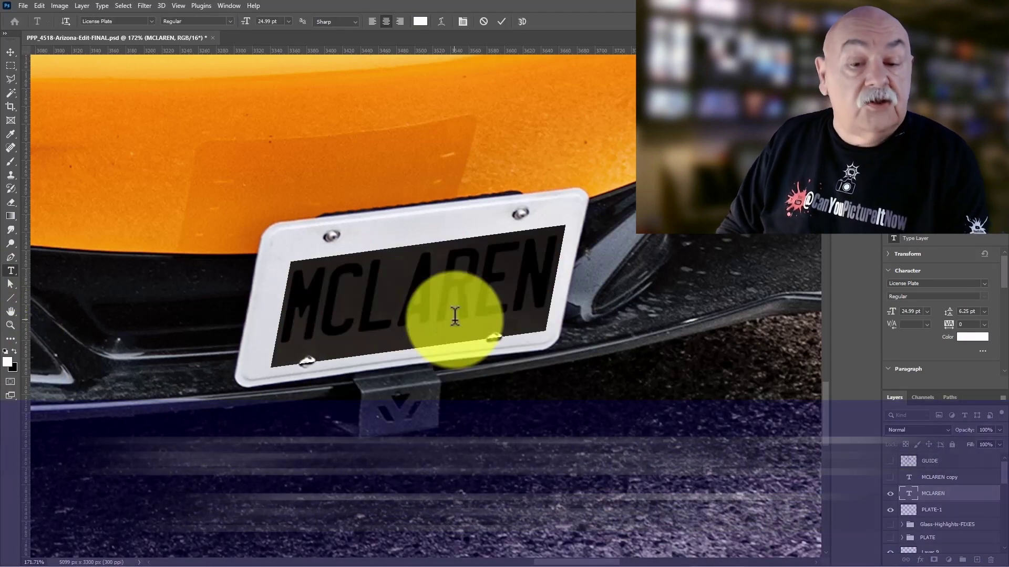
Step: Show the blue MCLAREN copy layer and offset the white MCLAREN text slightly up and left beneath it to emulate embossing
{"action": "left_click", "coordinate": [11, 51]}
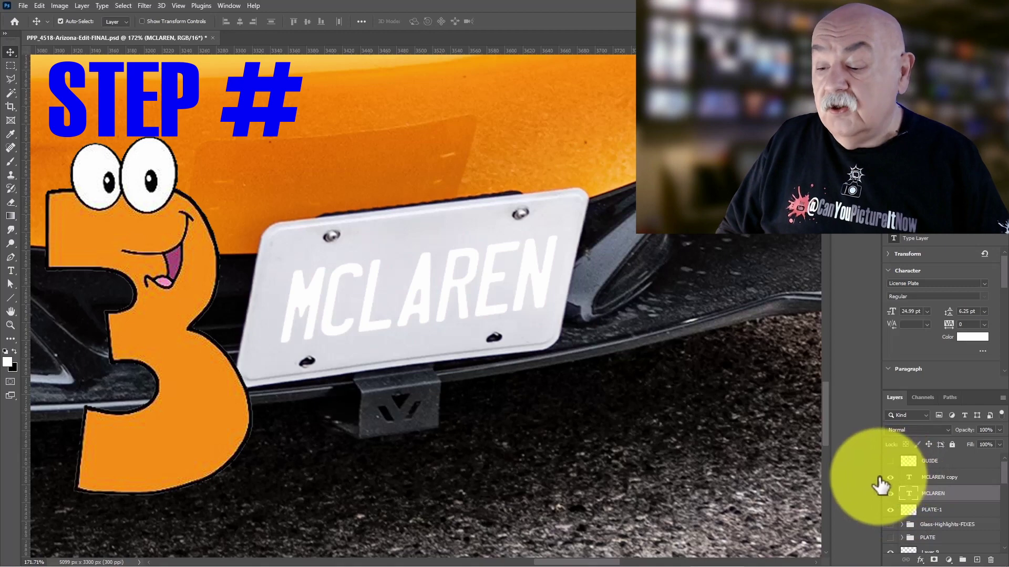
{"action": "left_click", "coordinate": [890, 477]}
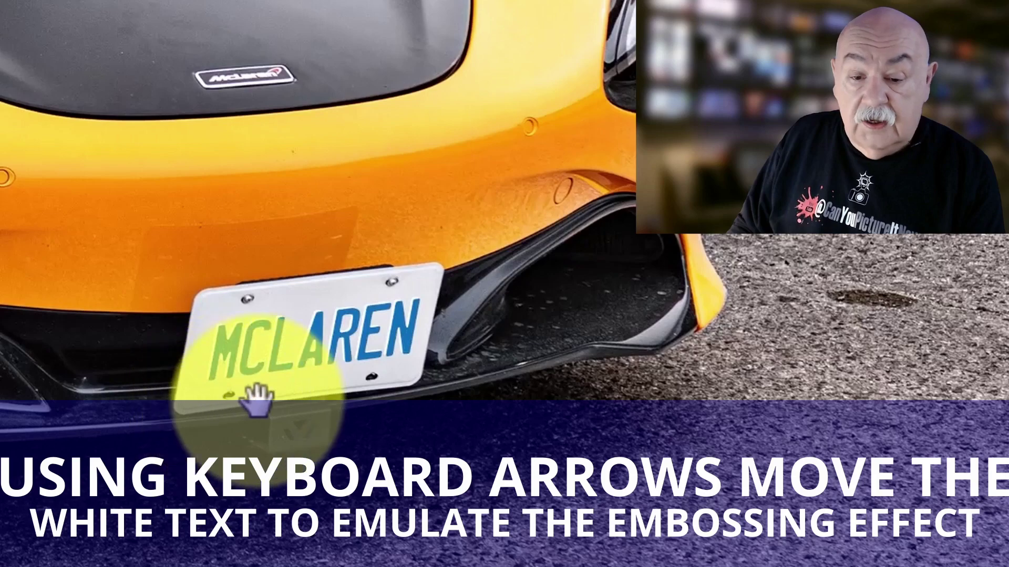
Step: Compare the embossed MCLAREN text with the original plate lettering, close up and from farther away, by hiding and showing the PLATE-1 layer
{"action": "left_click_drag", "start_coordinate": [256, 400], "coordinate": [346, 320]}
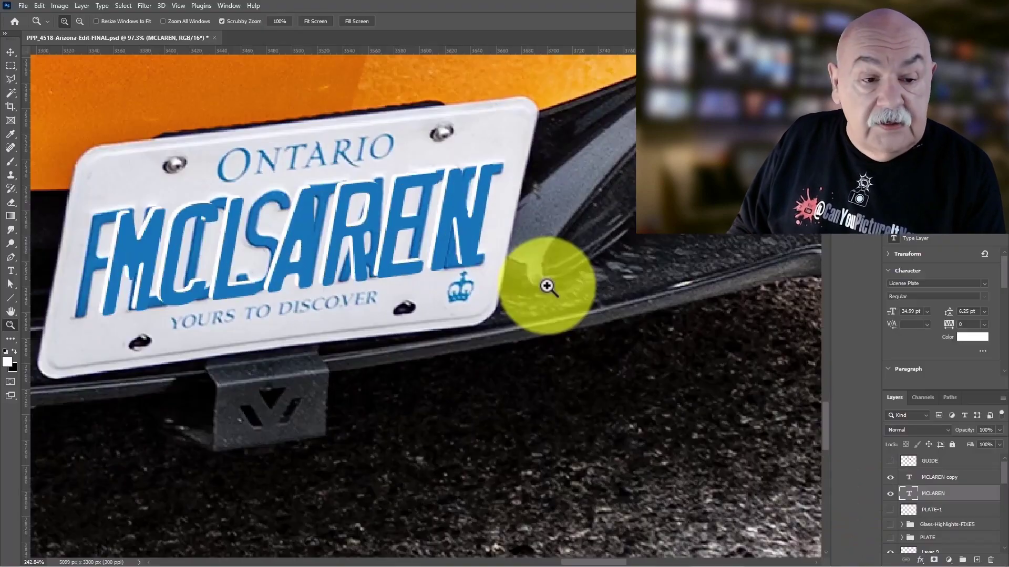
{"action": "left_click", "coordinate": [137, 219]}
{"action": "left_click_drag", "start_coordinate": [135, 219], "coordinate": [241, 198]}
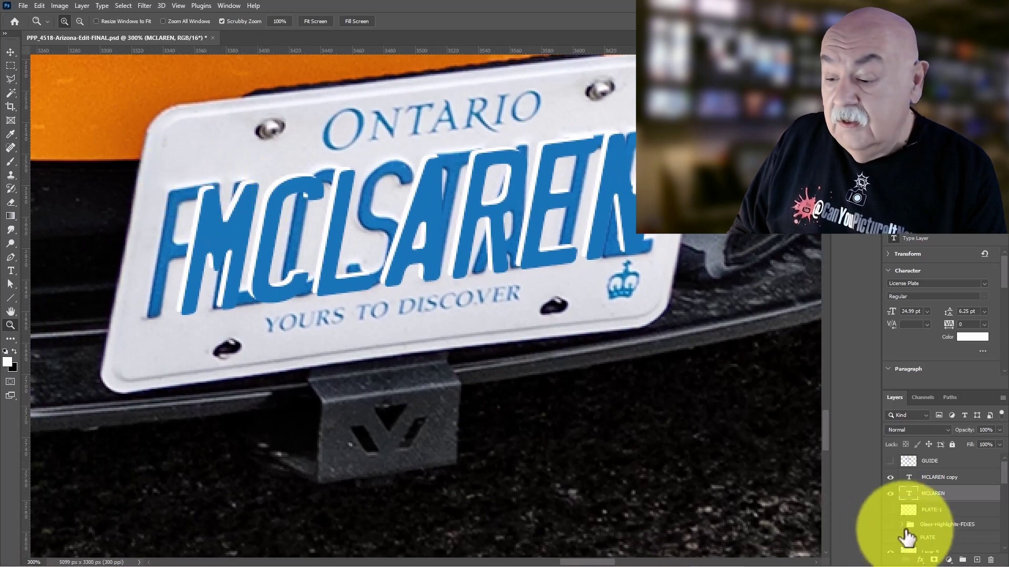
{"action": "left_click", "coordinate": [890, 509]}
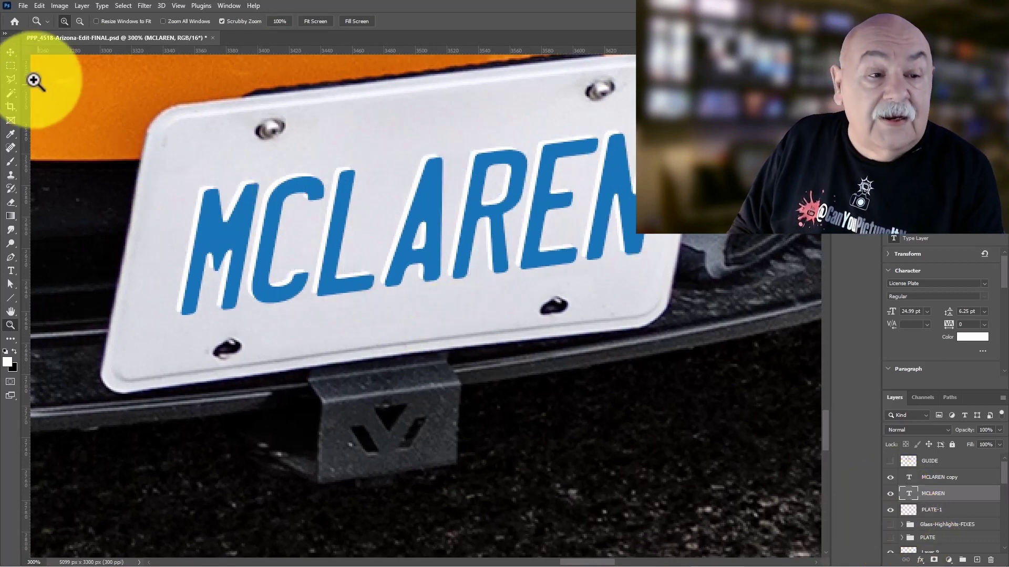
{"action": "scroll", "coordinate": [430, 298], "scroll_direction": "down", "scroll_amount": 3}
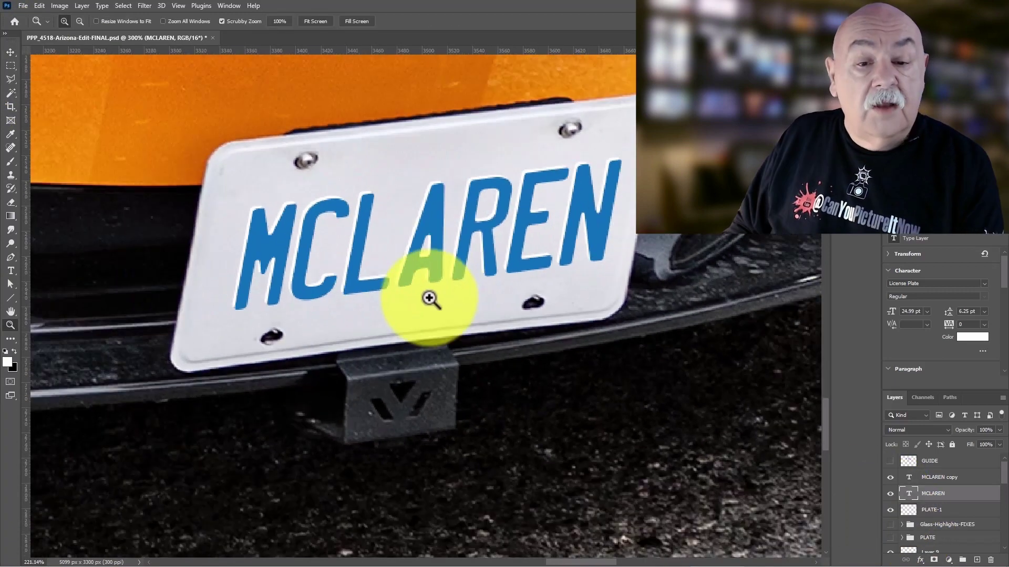
{"action": "scroll", "coordinate": [430, 299], "scroll_direction": "down", "scroll_amount": 5}
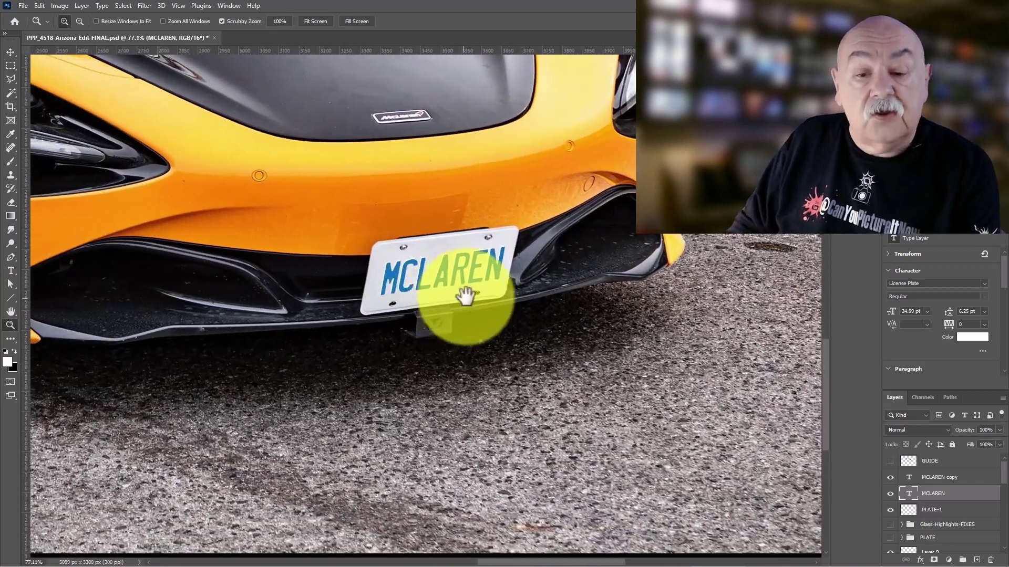
{"action": "left_click_drag", "start_coordinate": [464, 297], "coordinate": [435, 259]}
{"action": "scroll", "coordinate": [457, 263], "scroll_direction": "up", "scroll_amount": 2}
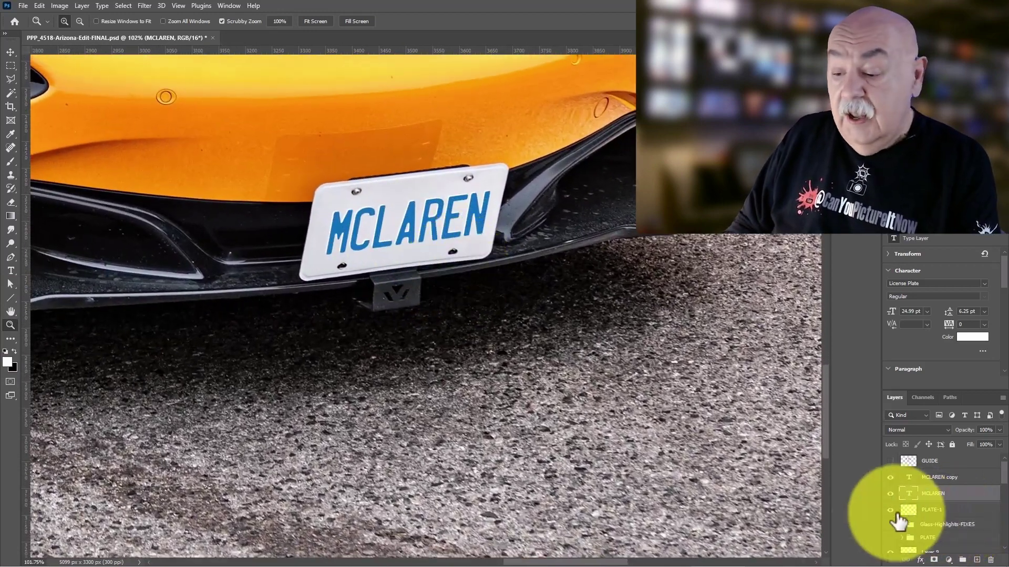
{"action": "left_click", "coordinate": [890, 524]}
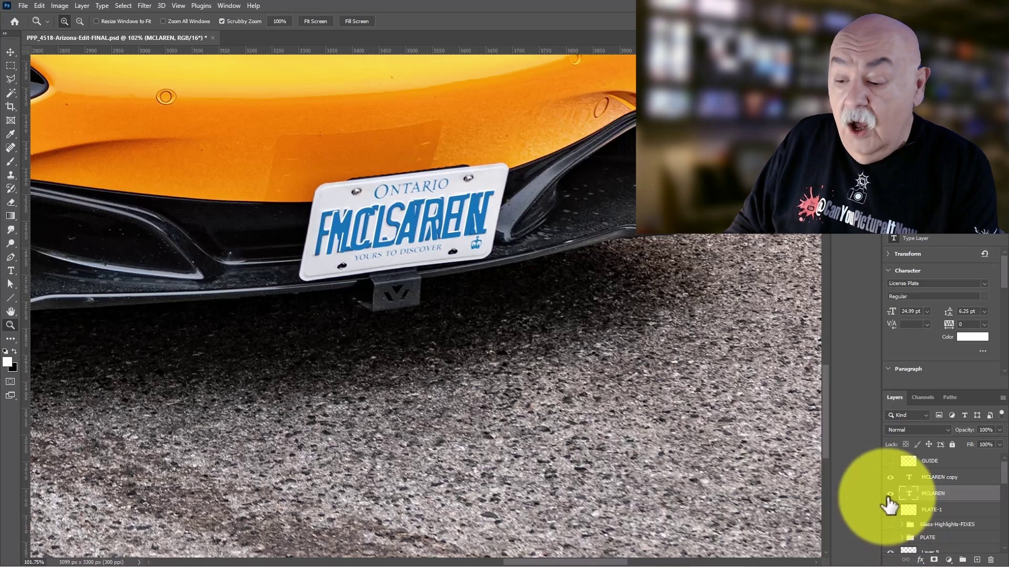
{"action": "left_click", "coordinate": [890, 523]}
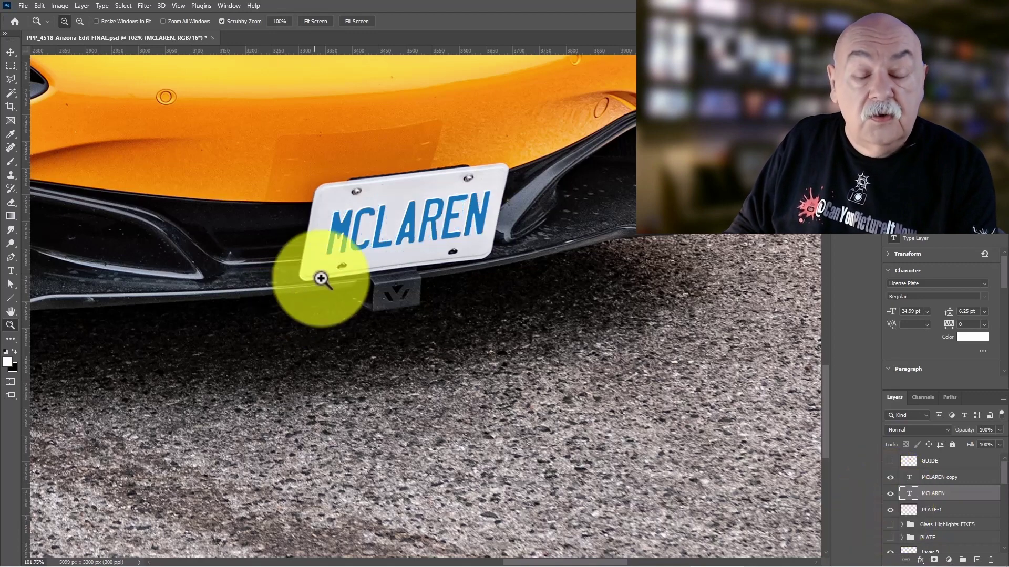
Step: Examine the embossing up close by hiding and showing the blue MCLAREN copy layer over the white text
{"action": "left_click_drag", "start_coordinate": [382, 208], "coordinate": [408, 211]}
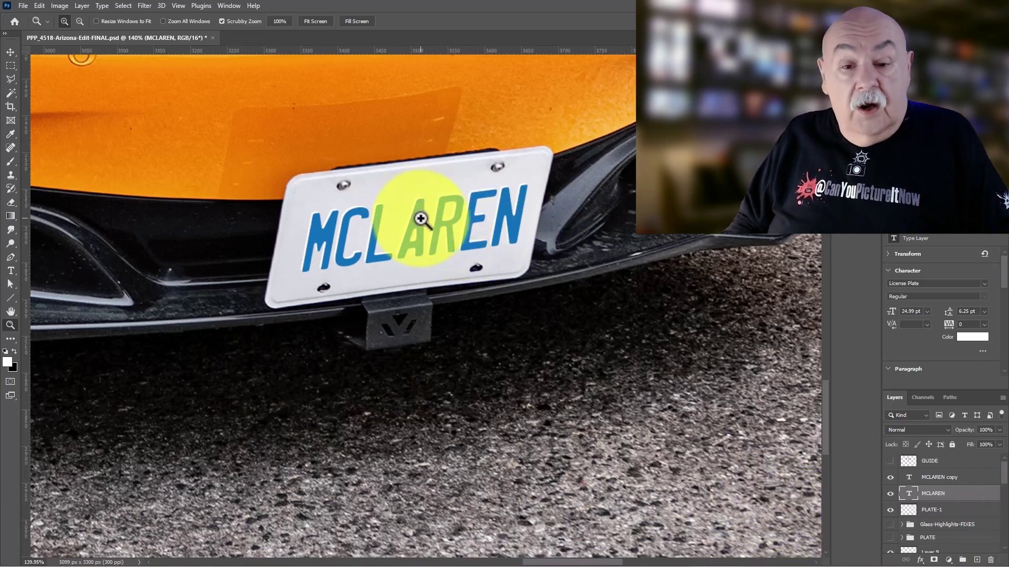
{"action": "left_click_drag", "start_coordinate": [409, 220], "coordinate": [434, 225]}
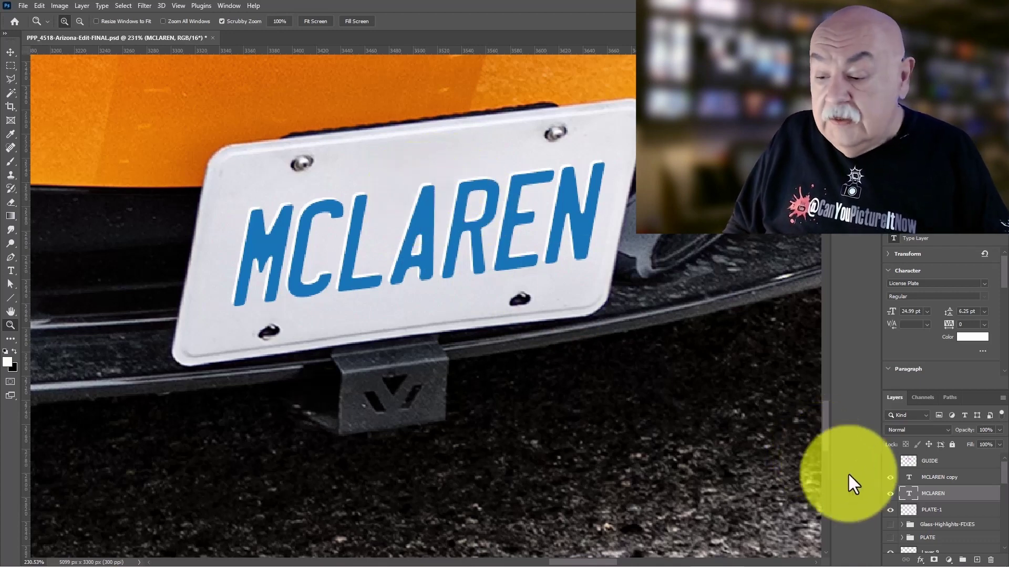
{"action": "left_click", "coordinate": [890, 483]}
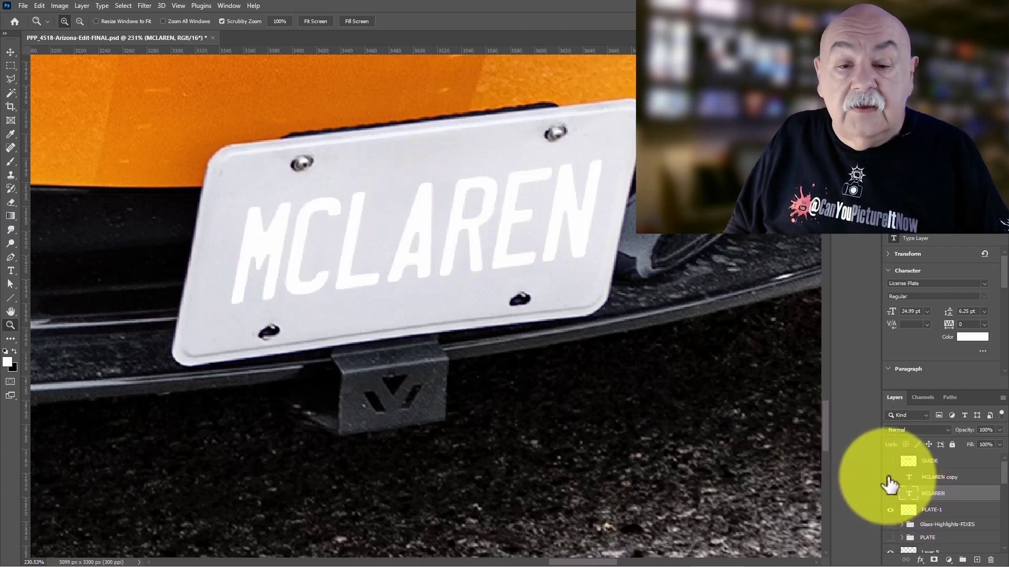
{"action": "left_click", "coordinate": [890, 478]}
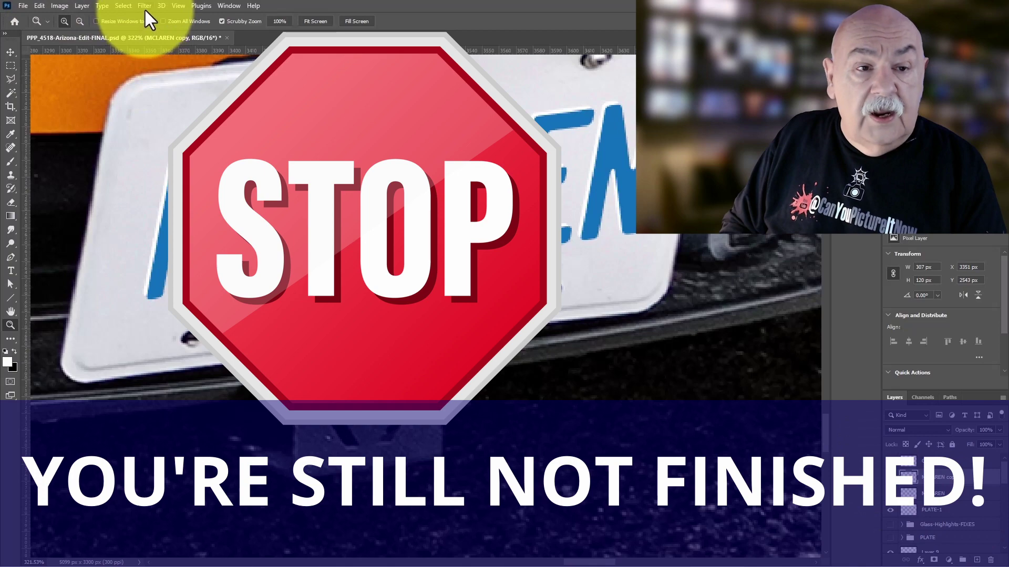
Step: Apply a Gaussian Blur of 0.5 pixels to the blue MCLAREN copy layer and compare its edges with the original plate lettering
{"action": "left_click", "coordinate": [144, 7]}
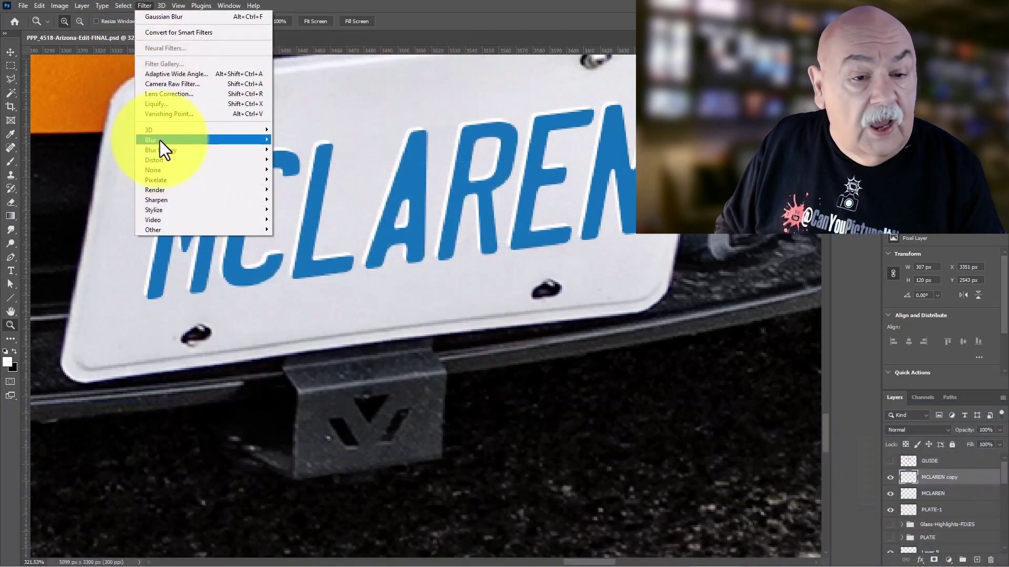
{"action": "mouse_move", "coordinate": [160, 140]}
{"action": "left_click", "coordinate": [308, 179]}
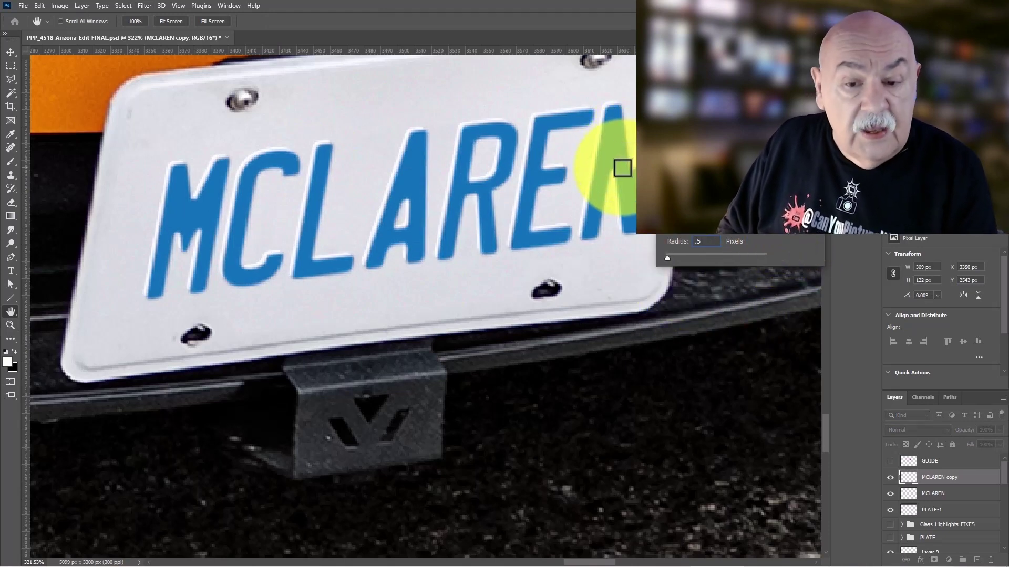
{"action": "left_click", "coordinate": [617, 168]}
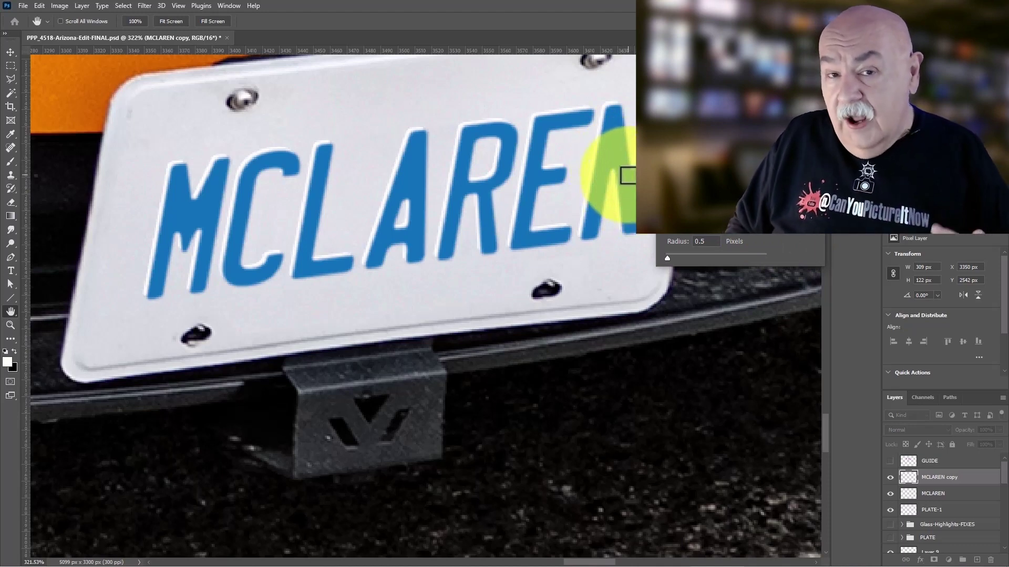
{"action": "key", "text": "Return"}
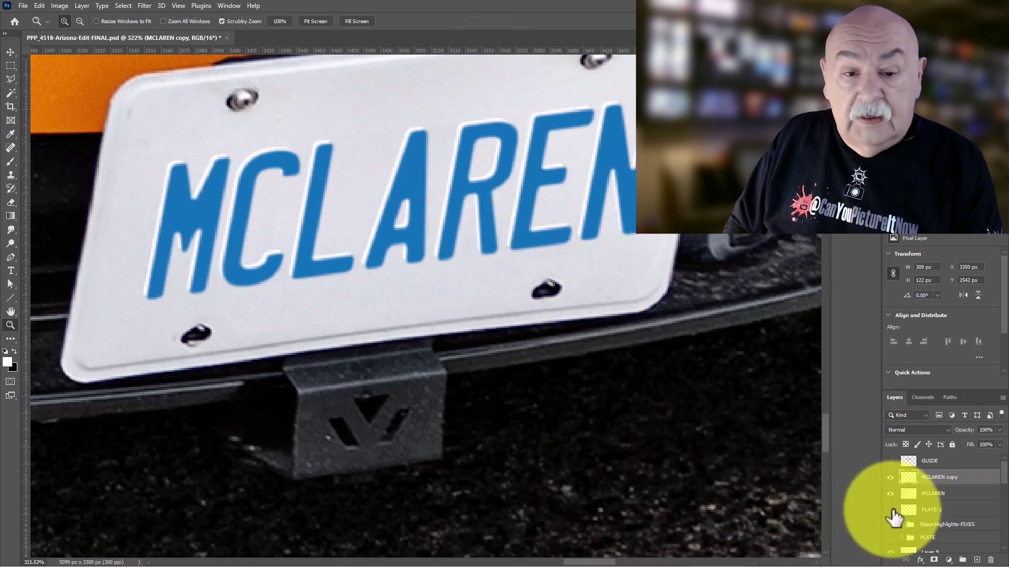
{"action": "left_click", "coordinate": [891, 510]}
{"action": "left_click", "coordinate": [890, 509]}
{"action": "left_click", "coordinate": [890, 510]}
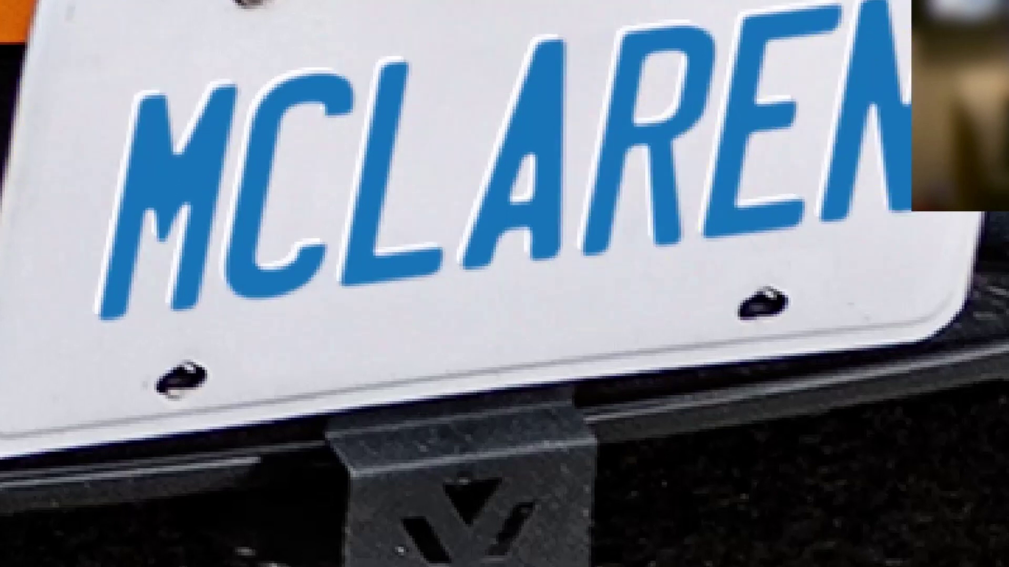
Step: Apply a Gaussian Blur of 0.5 pixels to the white MCLAREN layer and review the whole plate
{"action": "left_click", "coordinate": [144, 5]}
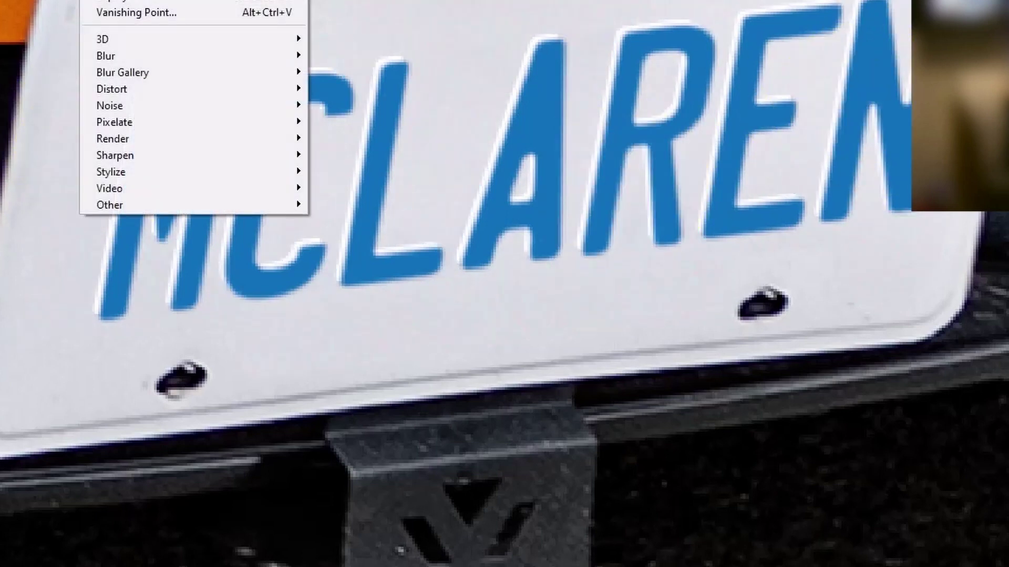
{"action": "mouse_move", "coordinate": [124, 68]}
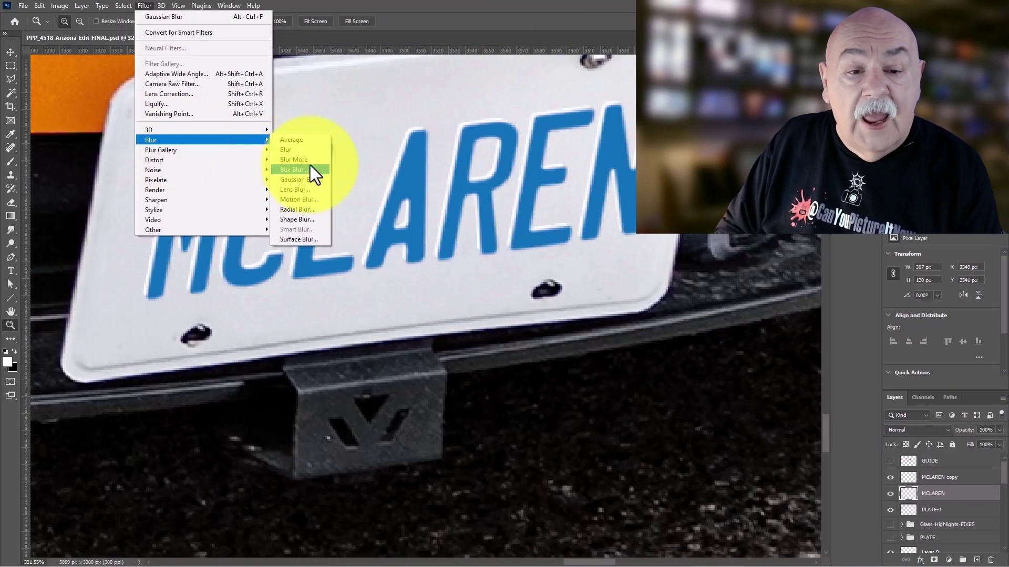
{"action": "left_click", "coordinate": [309, 179]}
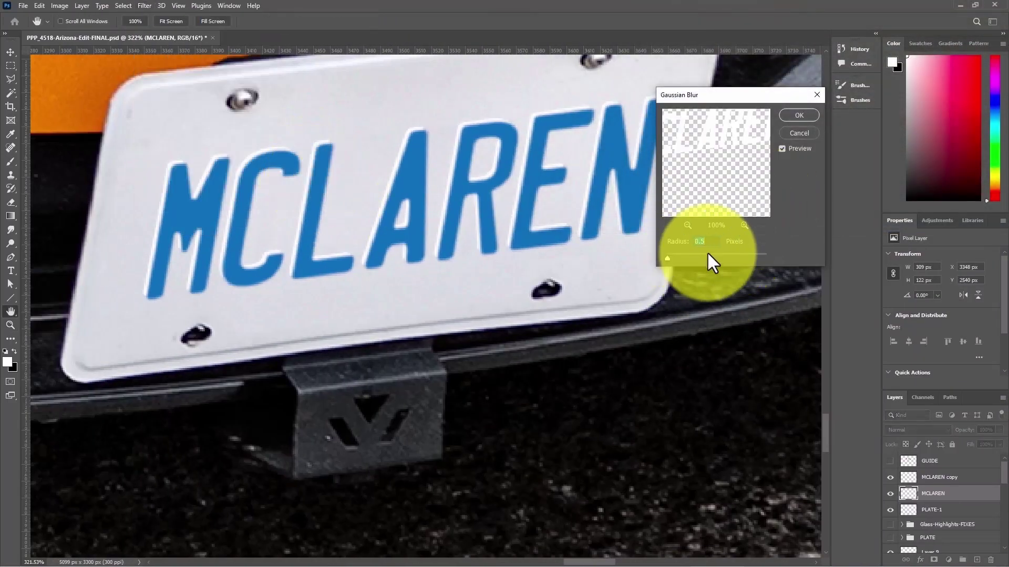
{"action": "left_click", "coordinate": [799, 115]}
{"action": "key", "text": "z"}
{"action": "left_click_drag", "start_coordinate": [469, 331], "coordinate": [507, 291]}
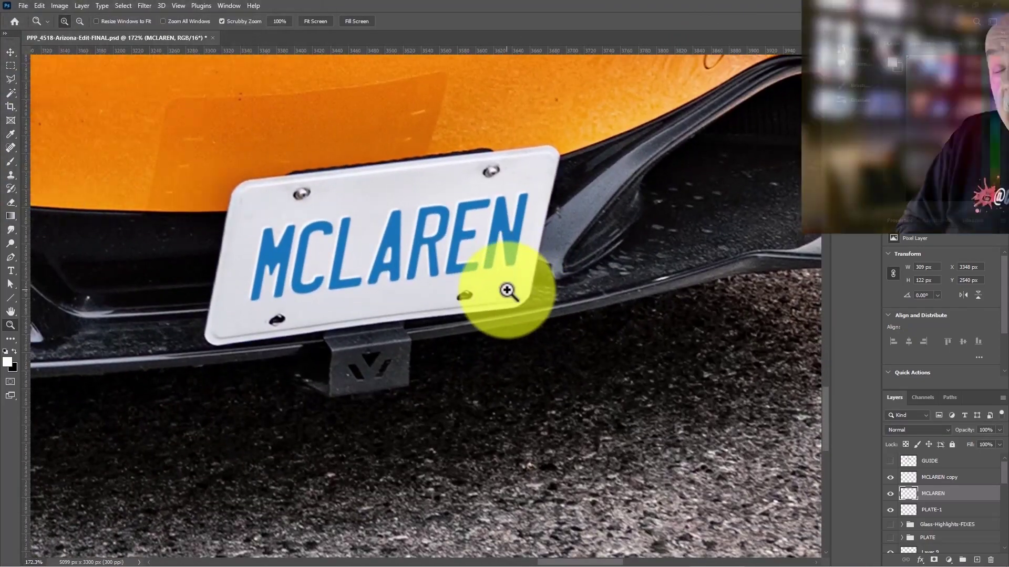